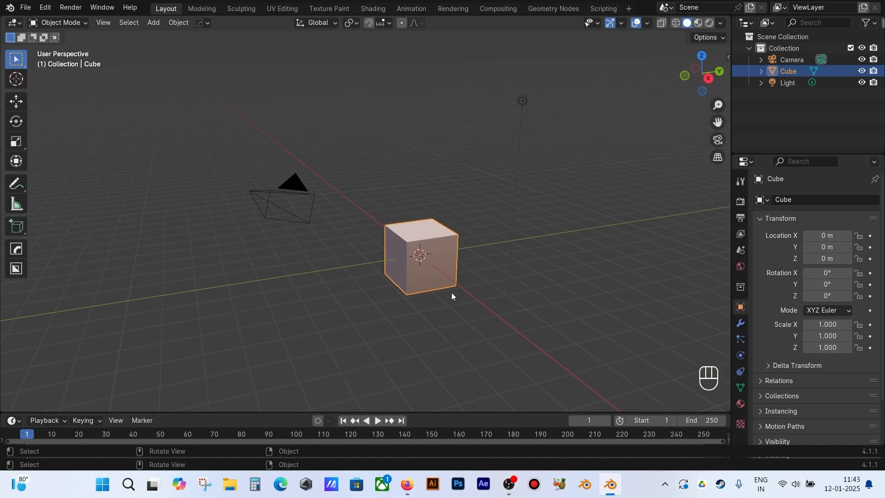
# Step: Delete all default scene objects: the cube, camera and light
pyautogui.press('a')
pyautogui.press('x')
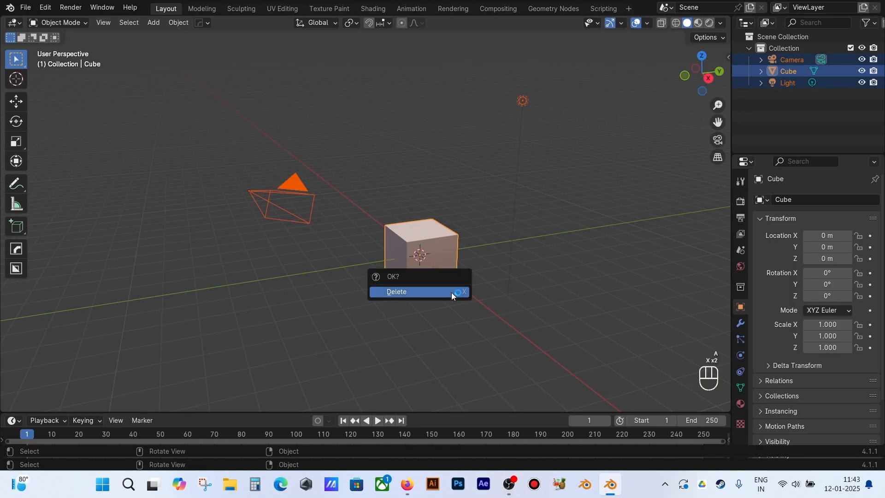
pyautogui.click(451, 292)
# Step: Add a UV sphere mesh at the world origin
pyautogui.hotkey('shift', 'a')
pyautogui.hotkey('shift', 'a')
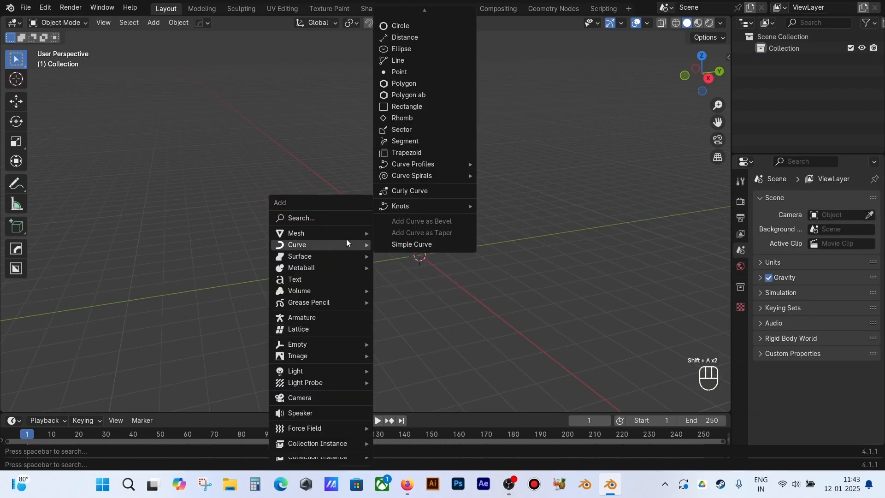
pyautogui.moveTo(335, 264)
pyautogui.moveTo(338, 249)
pyautogui.moveTo(336, 234)
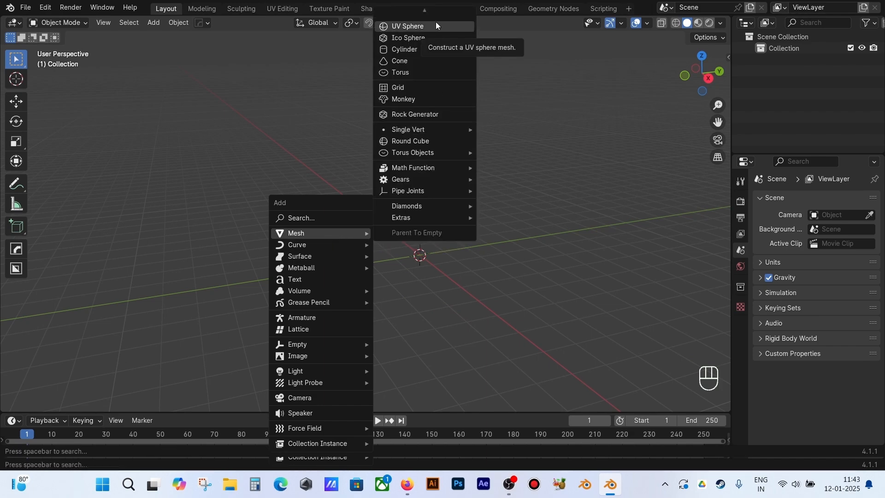
pyautogui.moveTo(437, 10)
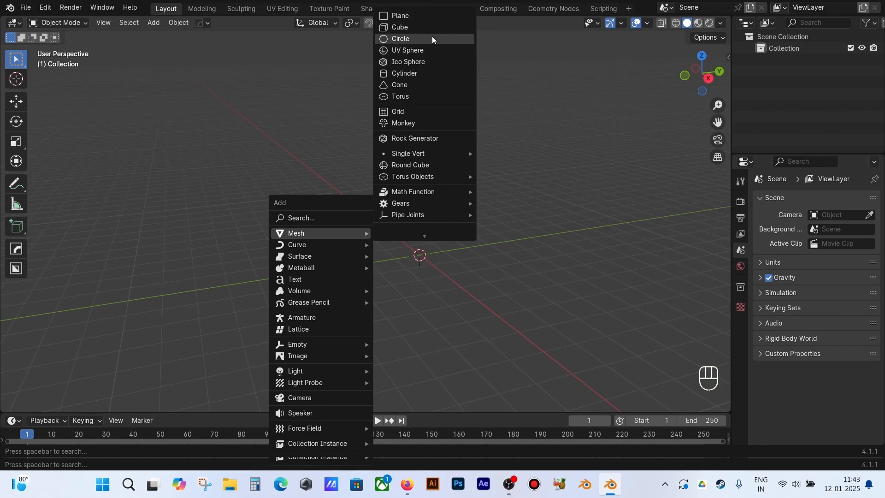
pyautogui.click(428, 47)
pyautogui.scroll(4, 441, 305)
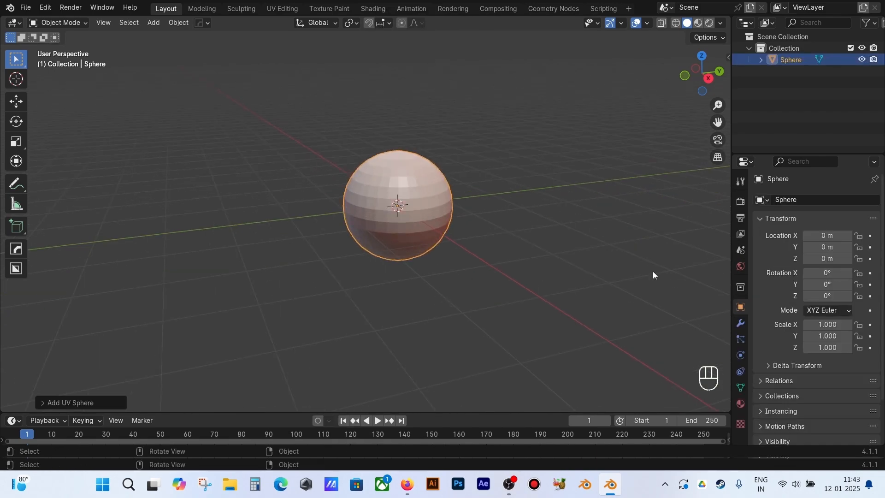
# Step: Add a Subdivision Surface modifier to the sphere, raise its viewport level, and apply the modifier
pyautogui.click(741, 323)
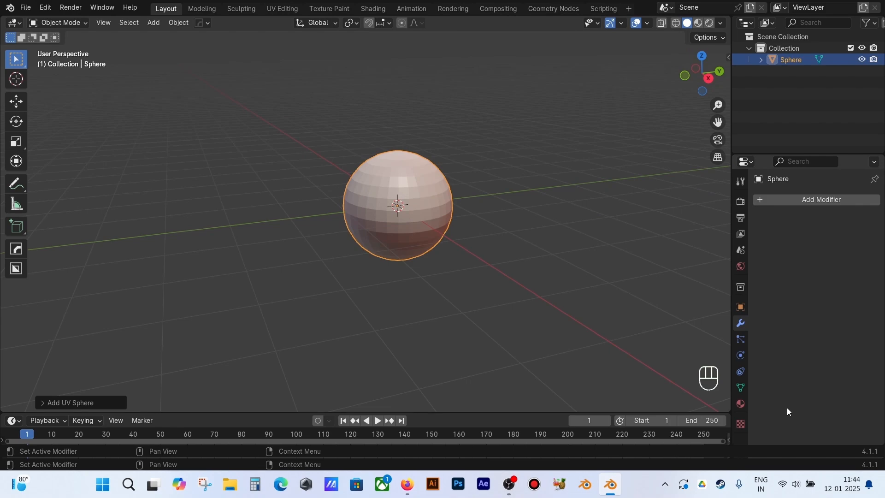
pyautogui.click(789, 200)
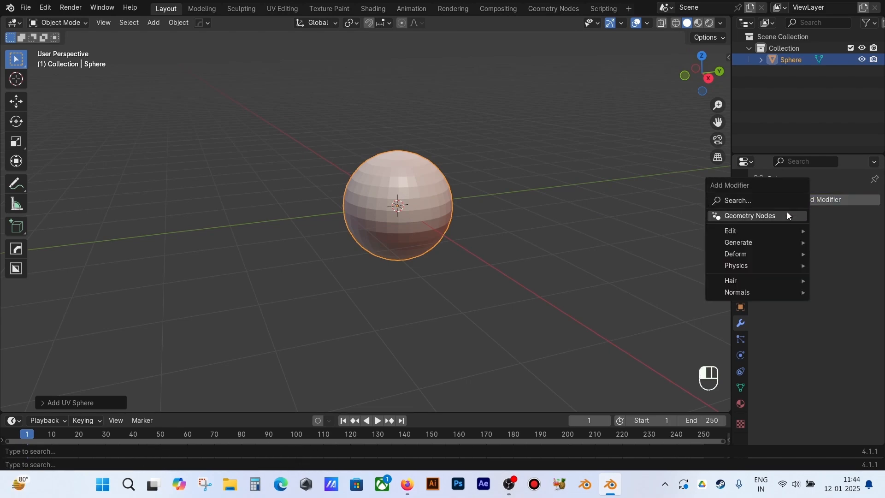
pyautogui.moveTo(760, 244)
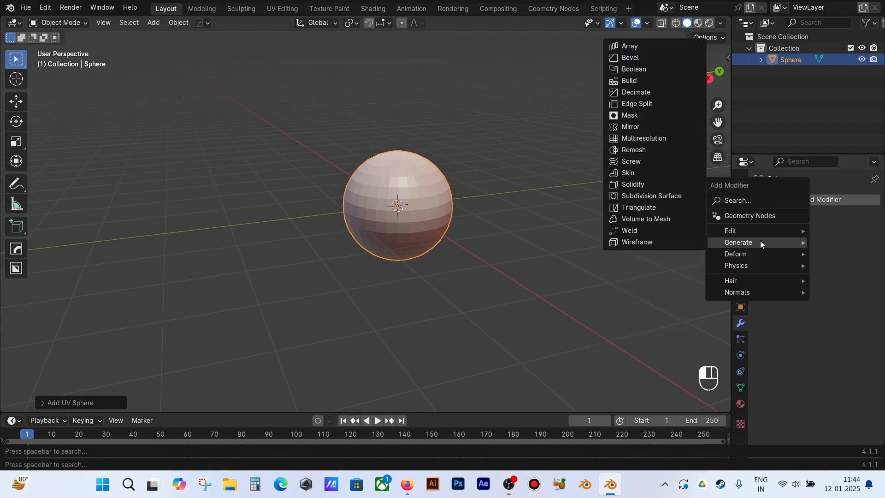
pyautogui.click(653, 195)
pyautogui.click(859, 250)
pyautogui.click(847, 219)
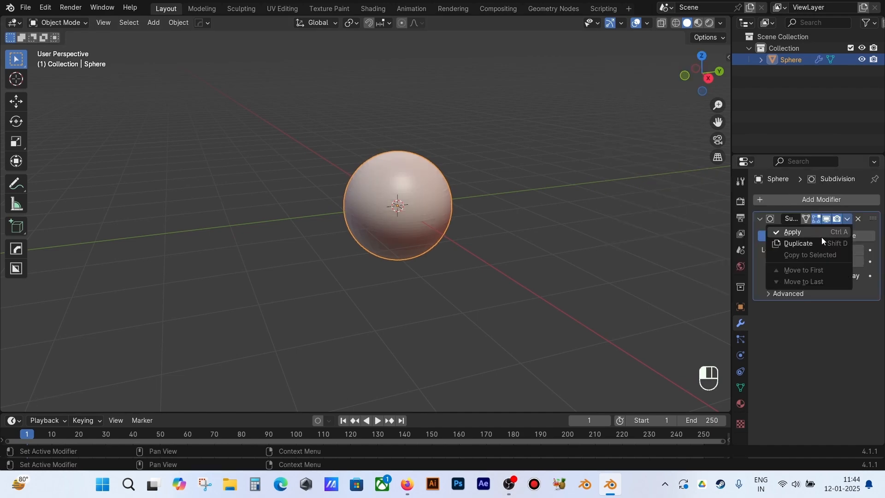
pyautogui.click(810, 234)
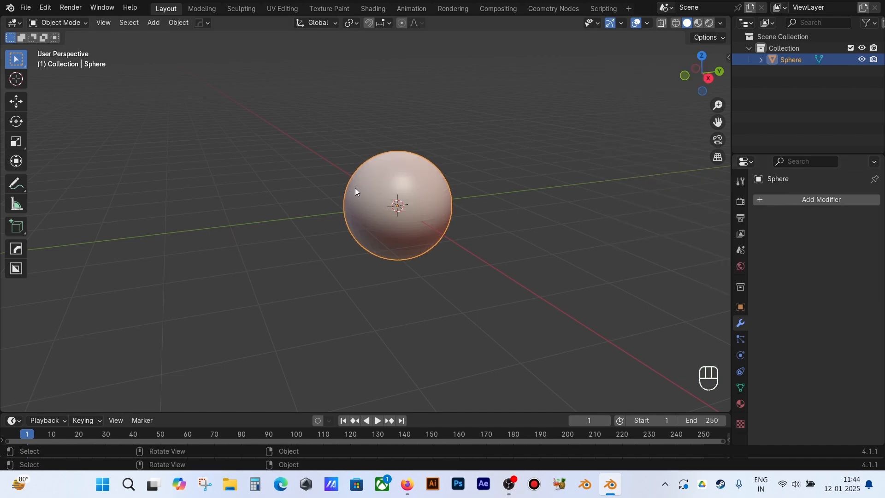
# Step: Set the sphere to smooth shading and deselect it
pyautogui.rightClick(388, 178)
pyautogui.click(386, 185)
pyautogui.scroll(3, 420, 198)
pyautogui.scroll(-4, 423, 199)
pyautogui.moveTo(482, 217); pyautogui.dragTo(404, 214, button='middle')
pyautogui.click(494, 215)
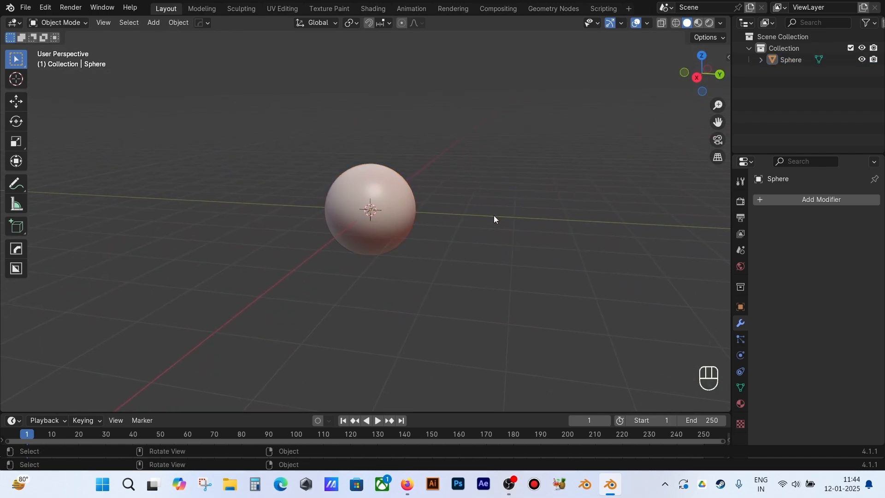
# Step: Add a cylinder mesh and move it clear of the sphere, roughly along the positive Y axis
pyautogui.hotkey('shift', 'a')
pyautogui.moveTo(489, 217)
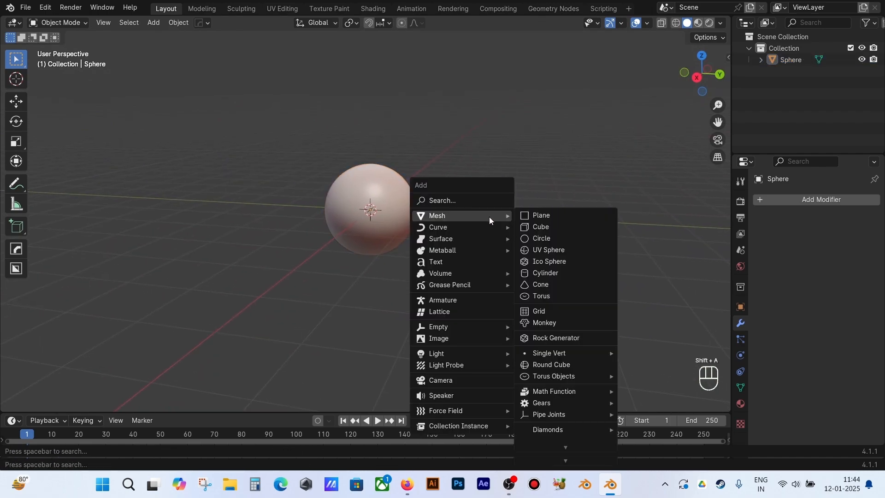
pyautogui.click(537, 272)
pyautogui.press('g')
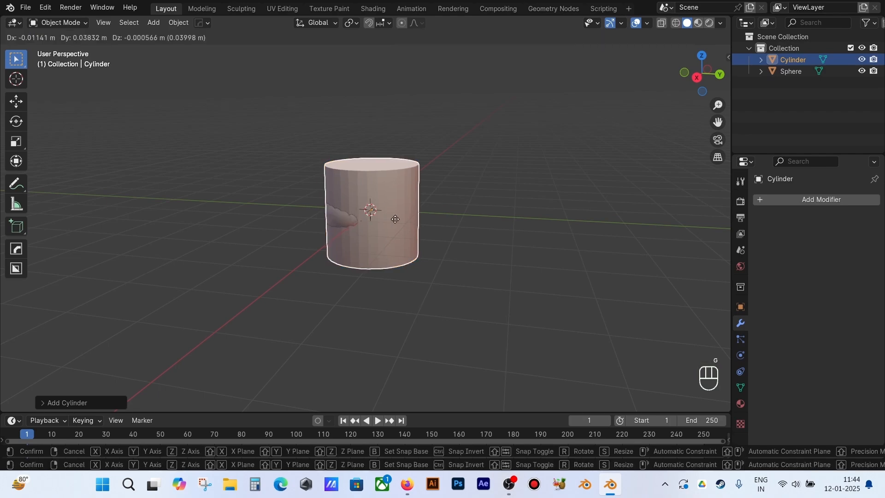
pyautogui.click(560, 228)
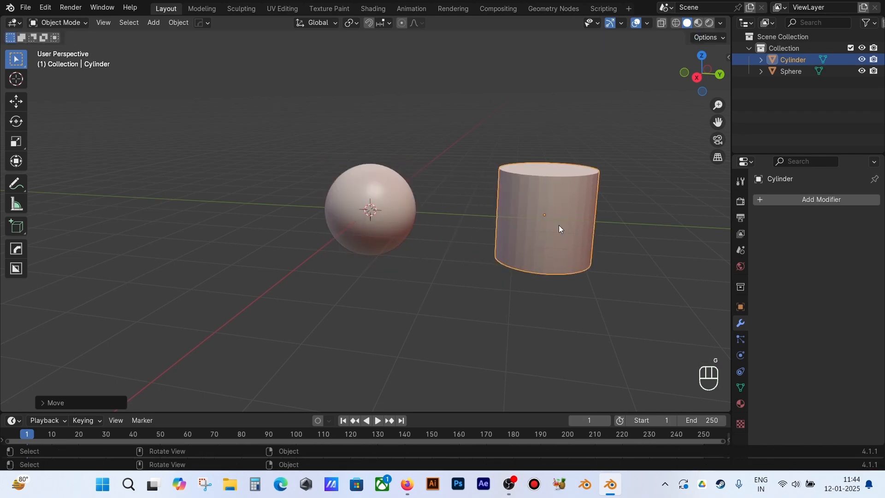
# Step: Delete the cylinder's bottom face in Edit Mode so its lower end is open
pyautogui.click(696, 77)
pyautogui.click(586, 229)
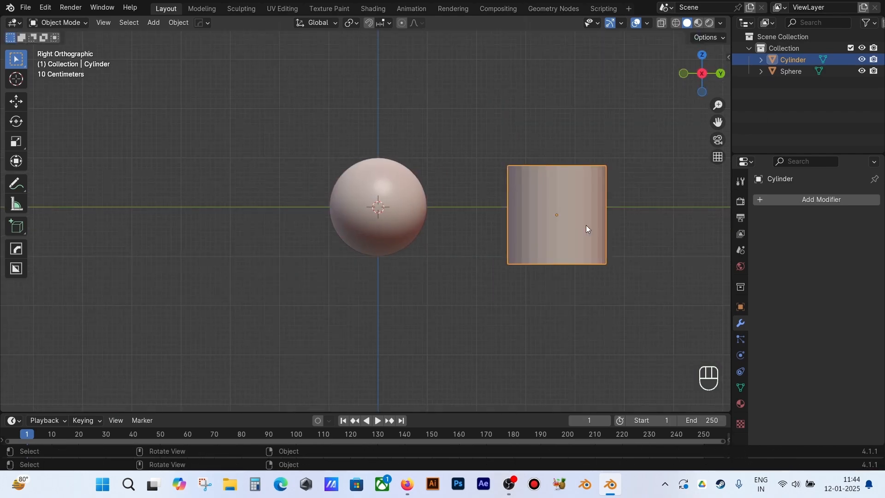
pyautogui.hotkey('ctrl', 'Tab')
pyautogui.click(511, 311)
pyautogui.moveTo(557, 310); pyautogui.dragTo(1, 29, button='middle')
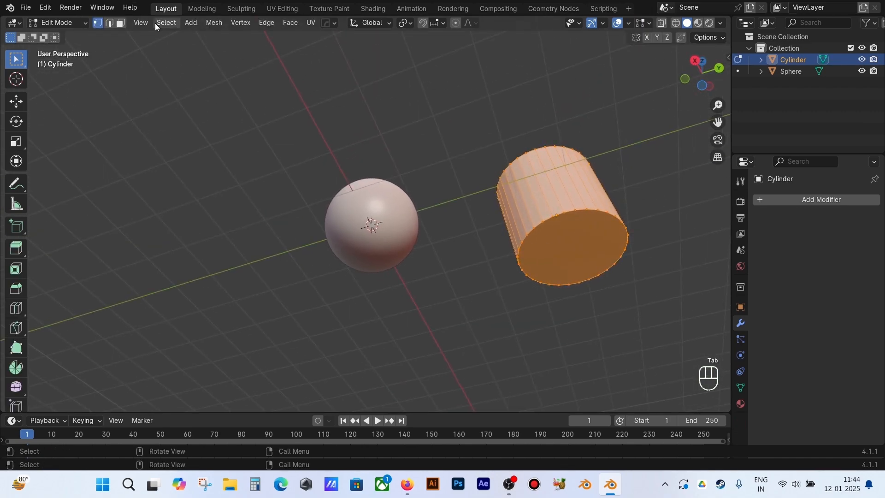
pyautogui.click(121, 22)
pyautogui.click(592, 248)
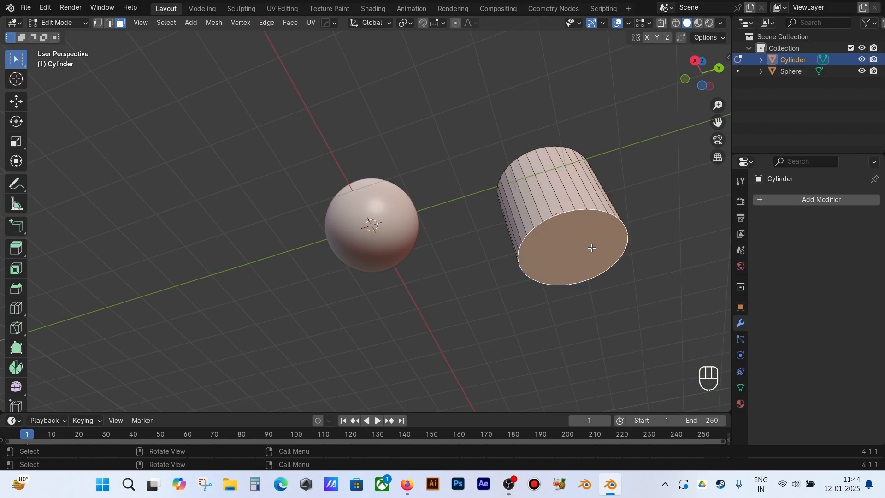
pyautogui.press('x')
pyautogui.click(585, 273)
pyautogui.moveTo(585, 273)
pyautogui.mouseDown(button='middle')
pyautogui.moveTo(676, 229)
pyautogui.moveTo(591, 271)
pyautogui.mouseUp(button='middle')
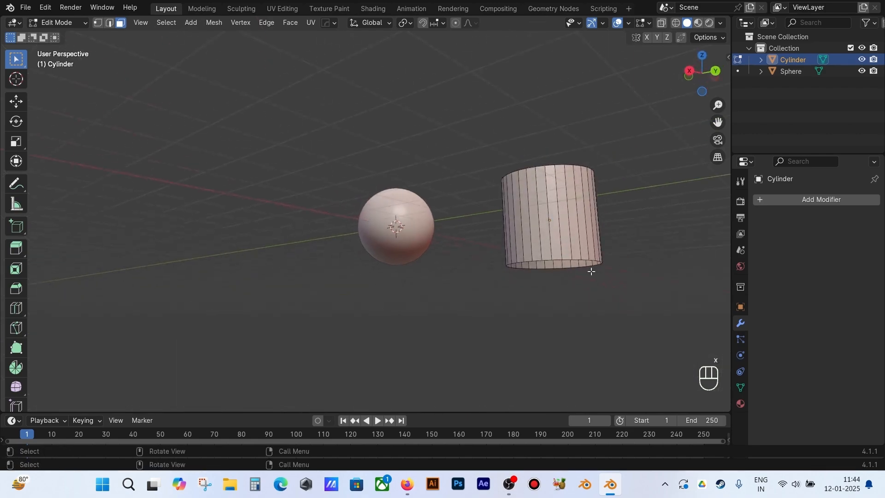
# Step: Extrude the cylinder's bottom edge loop outward by scaling and lower the new rim along Z to form a flared base
pyautogui.click(109, 22)
pyautogui.keyDown('alt'); pyautogui.click(541, 263); pyautogui.keyUp('alt')
pyautogui.moveTo(611, 255)
pyautogui.mouseDown(button='middle')
pyautogui.moveTo(608, 274)
pyautogui.moveTo(610, 263)
pyautogui.mouseUp(button='middle')
pyautogui.press('s')
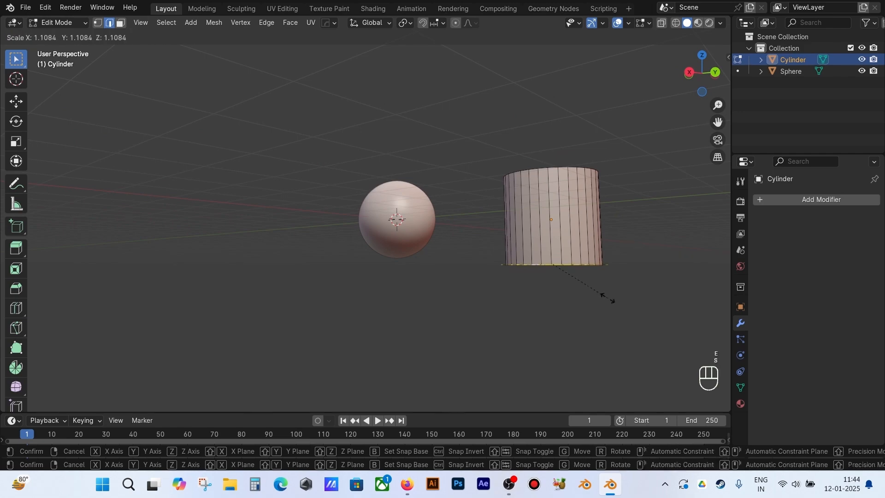
pyautogui.click(632, 317)
pyautogui.press('g')
pyautogui.press('z')
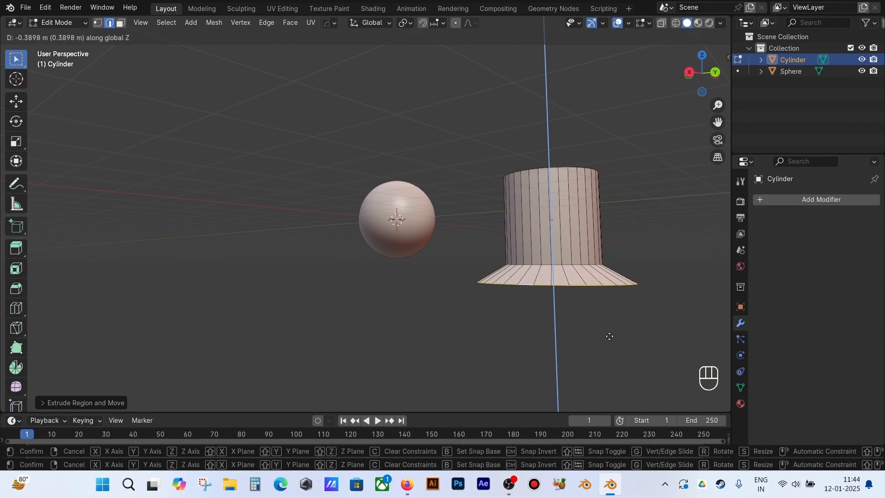
pyautogui.click(609, 333)
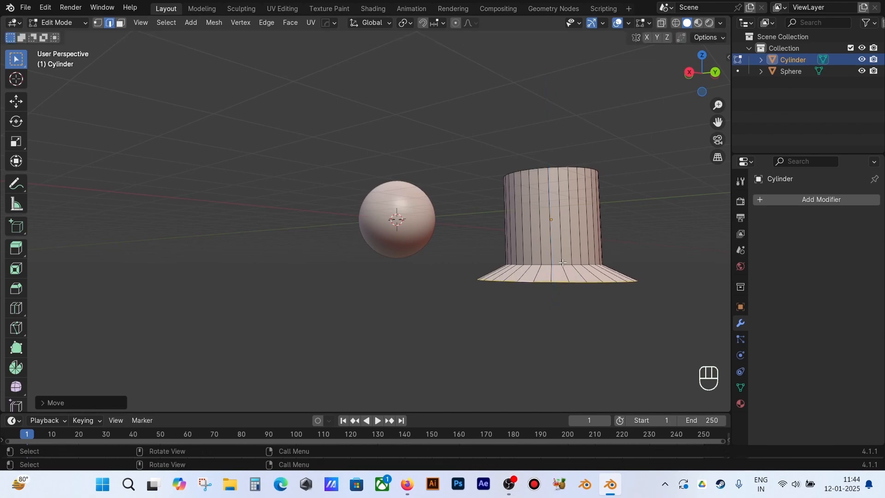
# Step: Bevel the edge loop between the cylinder wall and the flared base about 0.55 m wide with 7 segments
pyautogui.click(560, 261)
pyautogui.click(557, 264)
pyautogui.keyDown('alt'); pyautogui.click(557, 264); pyautogui.keyUp('alt')
pyautogui.press('Tab')
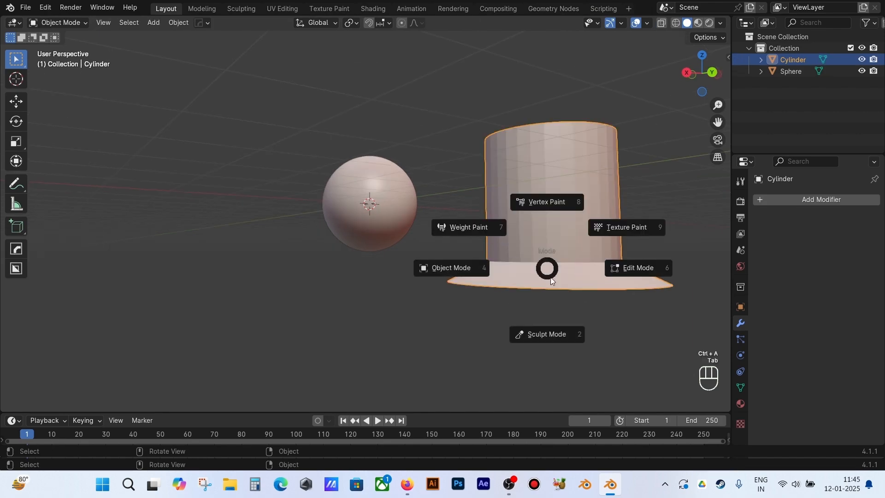
pyautogui.click(578, 277)
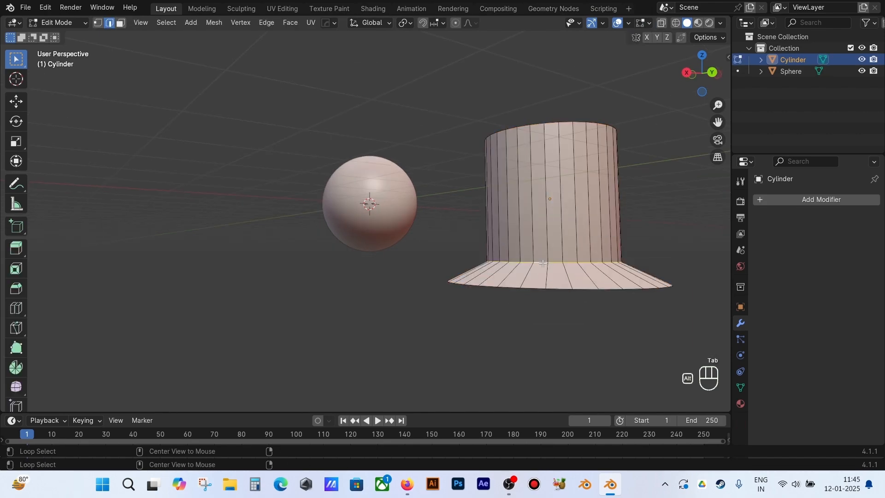
pyautogui.hotkey('ctrl', 'b')
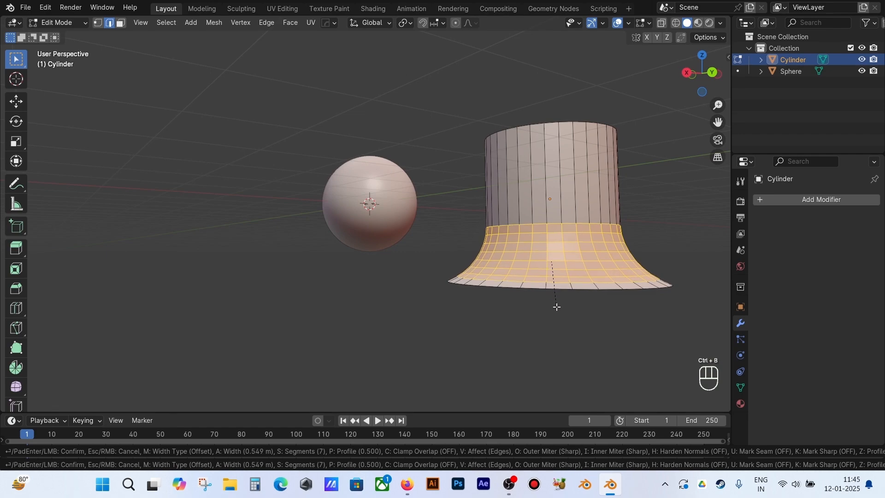
pyautogui.click(557, 306)
# Step: Return to Object Mode and set the flared cylinder to smooth shading
pyautogui.press('Tab')
pyautogui.rightClick(536, 194)
pyautogui.click(536, 195)
# Step: Scale the flared cylinder down to about 0.21 of its size and apply its scale
pyautogui.moveTo(537, 195); pyautogui.dragTo(557, 214, button='middle')
pyautogui.press('s')
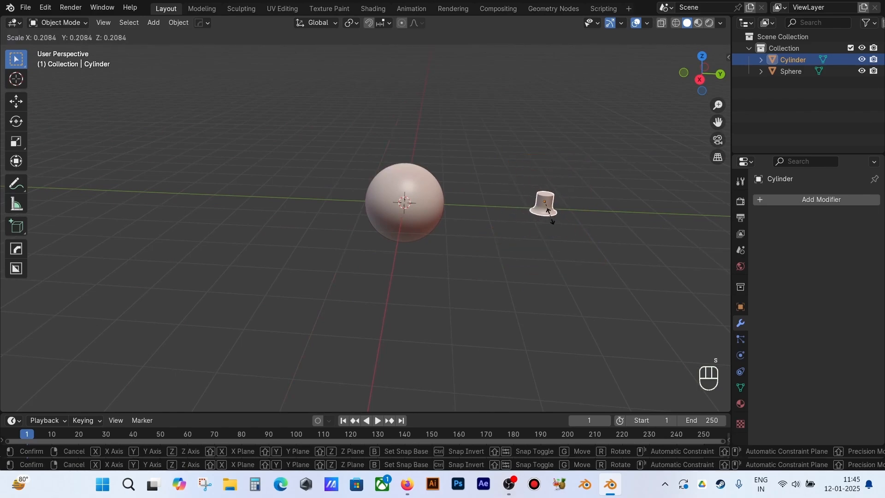
pyautogui.click(551, 217)
pyautogui.hotkey('shift', 'a')
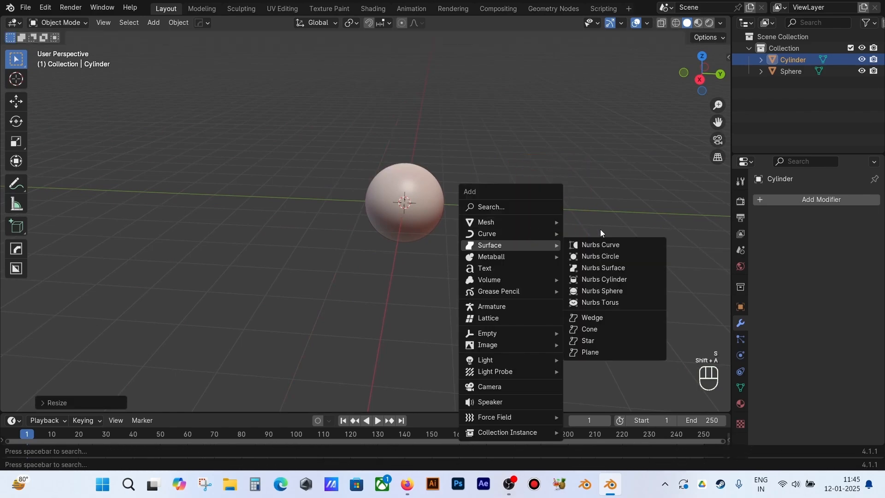
pyautogui.click(599, 217)
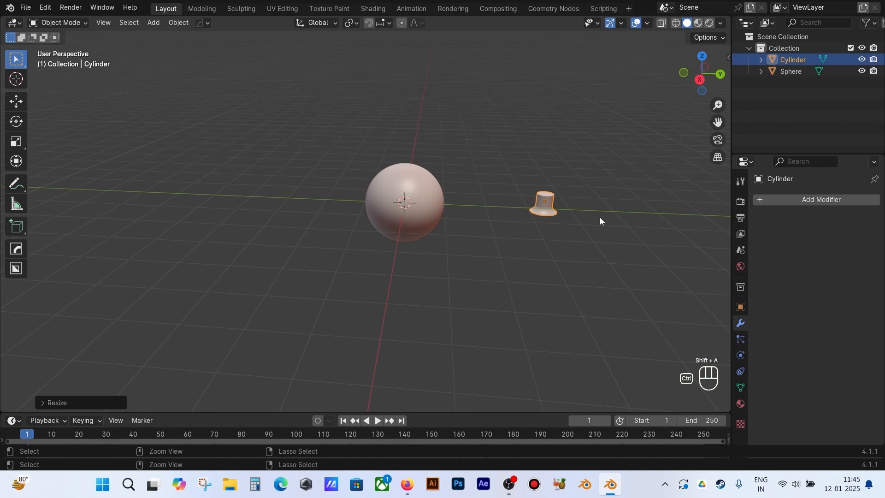
pyautogui.hotkey('ctrl', 'a')
pyautogui.click(567, 221)
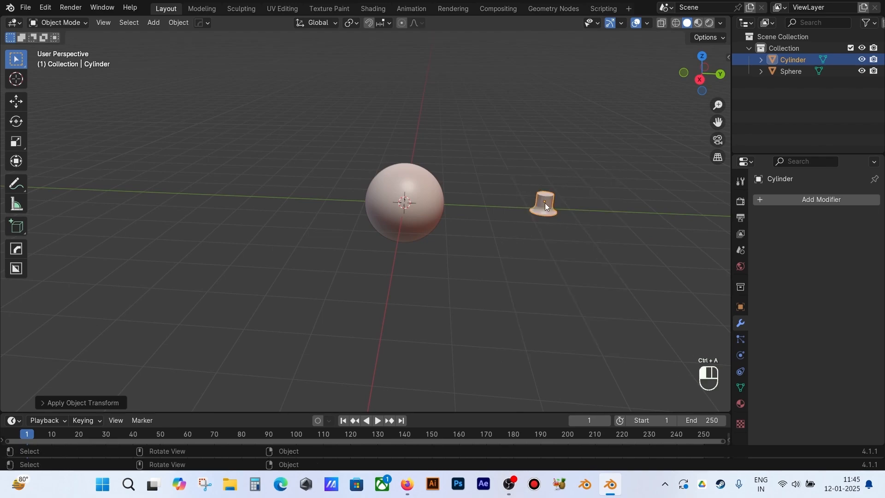
# Step: Turn on snapping using Face Project with Align Rotation to Target
pyautogui.click(383, 23)
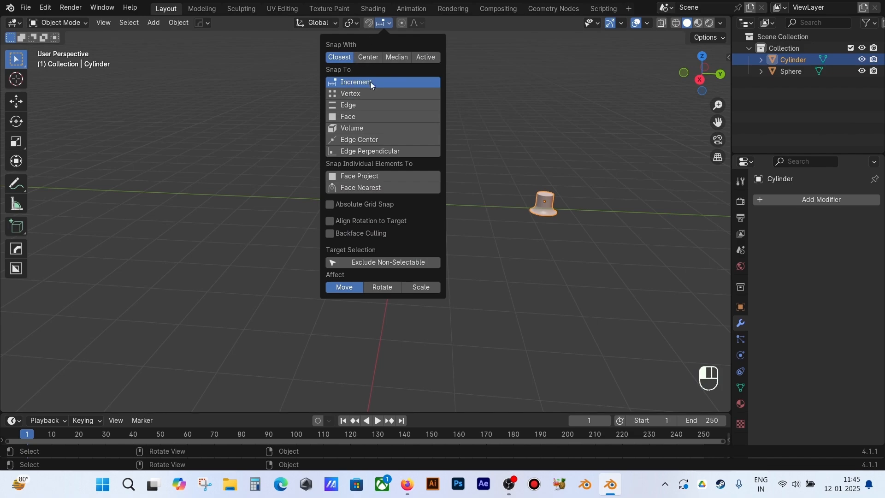
pyautogui.click(364, 176)
pyautogui.click(368, 209)
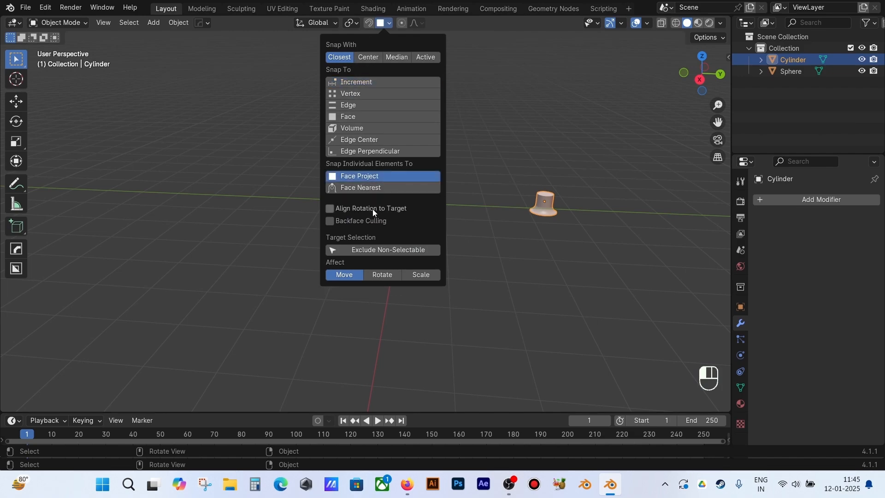
pyautogui.click(369, 23)
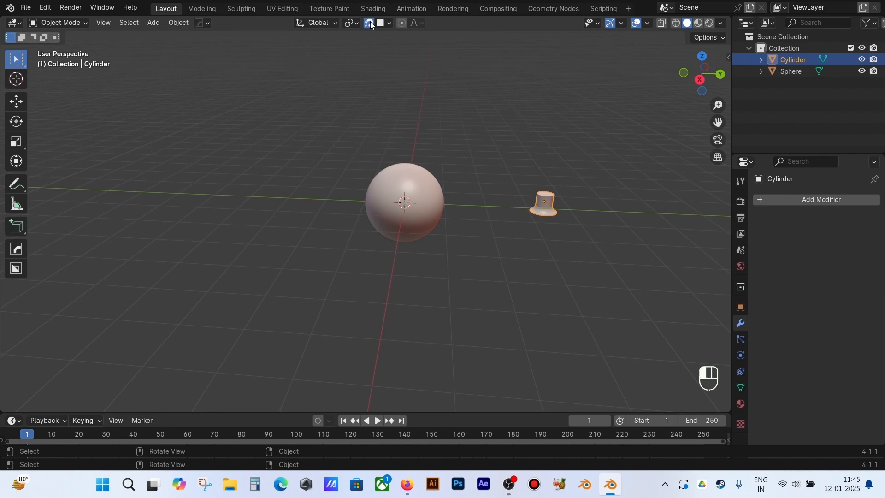
# Step: In the right orthographic view, raise the flared cylinder about 0.45 m along Z so its base meets the Y axis line, and deselect it
pyautogui.press('KP_3')
pyautogui.press('g')
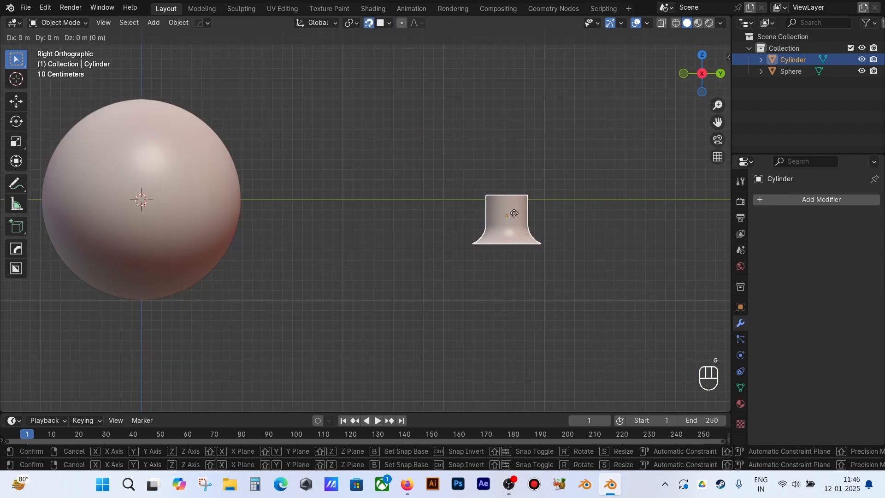
pyautogui.press('z')
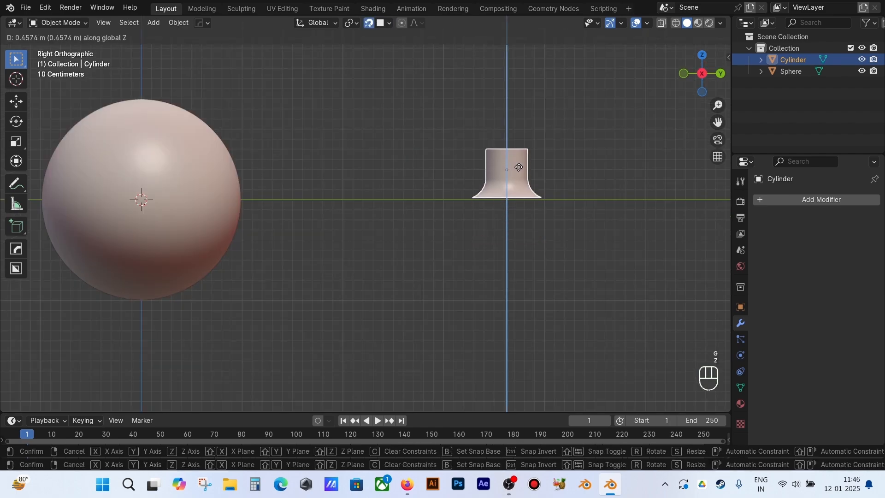
pyautogui.click(518, 168)
pyautogui.click(557, 175)
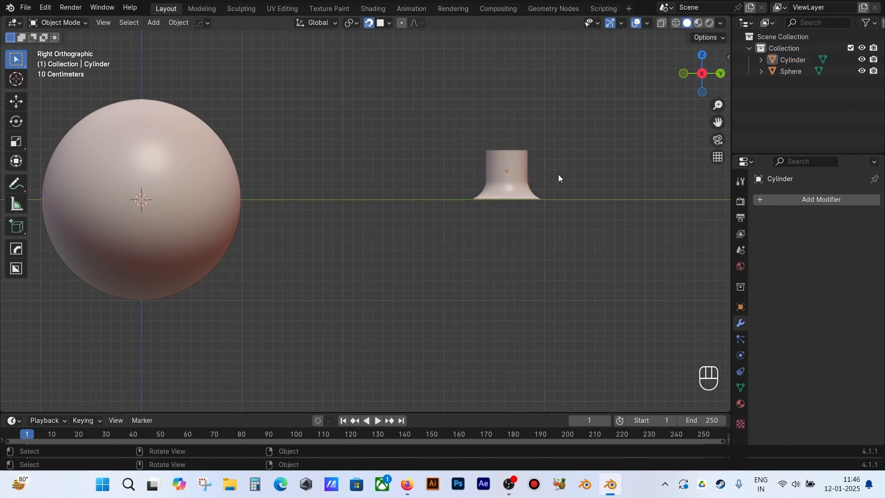
# Step: In Edit Mode, move the flared cylinder's whole mesh up along Z until its base sits just below the object origin
pyautogui.press('Tab')
pyautogui.scroll(5, 510, 213)
pyautogui.press('a')
pyautogui.press('g')
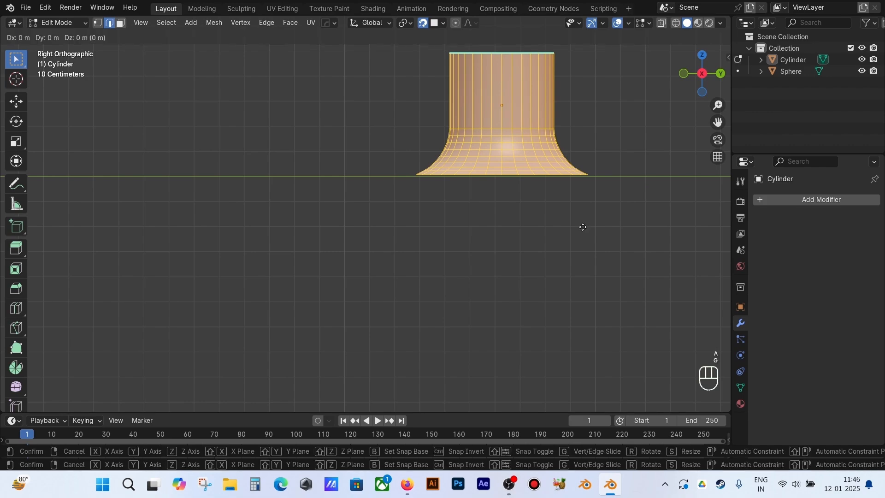
pyautogui.press('z')
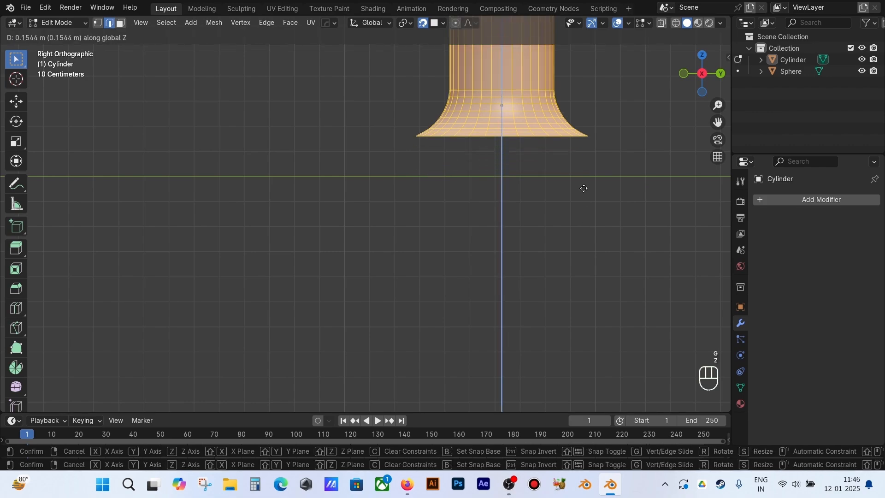
pyautogui.click(582, 167)
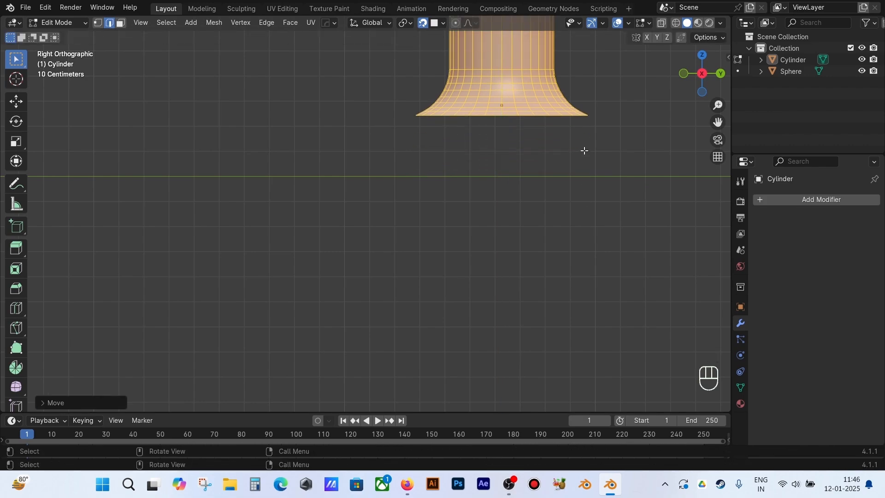
# Step: Switch to vertex selection and select the edge loop along the bottom rim of the flare
pyautogui.scroll(-2, 584, 151)
pyautogui.keyDown('shift'); pyautogui.moveTo(594, 139); pyautogui.dragTo(532, 239, button='middle'); pyautogui.keyUp('shift')
pyautogui.scroll(3, 519, 225)
pyautogui.click(441, 241)
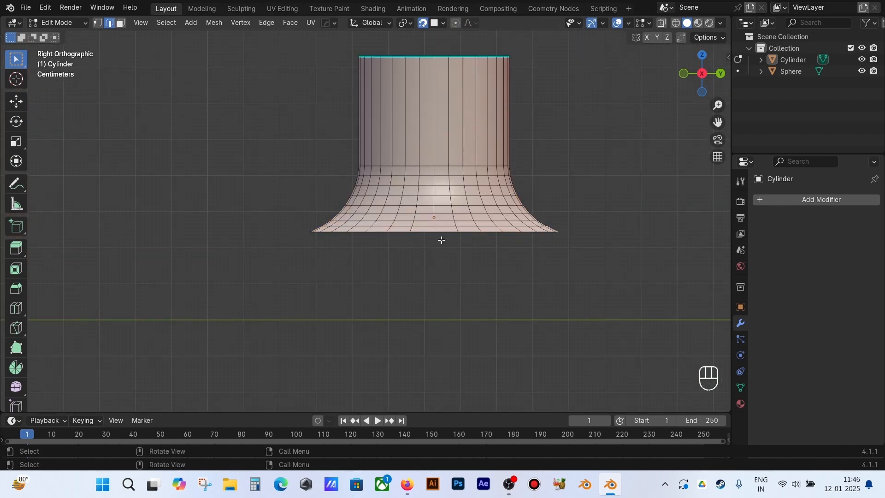
pyautogui.scroll(4, 441, 240)
pyautogui.click(98, 22)
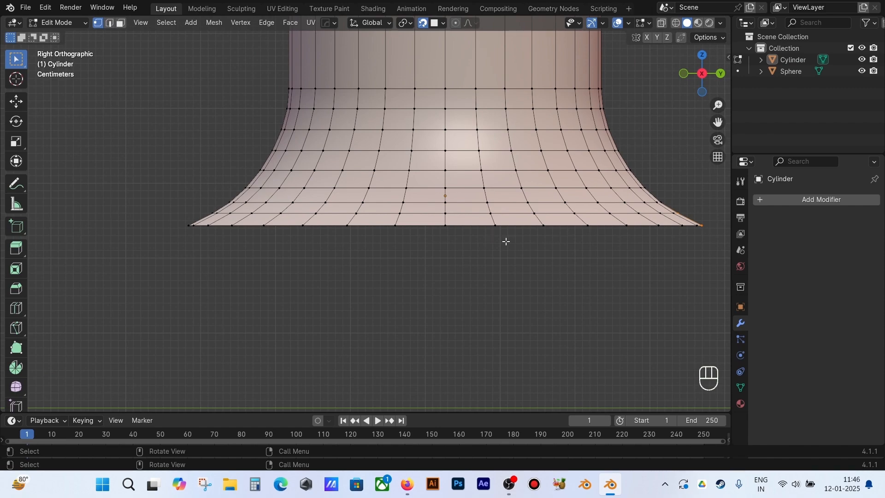
pyautogui.press('space')
pyautogui.press('space')
pyautogui.press('space')
pyautogui.press('space')
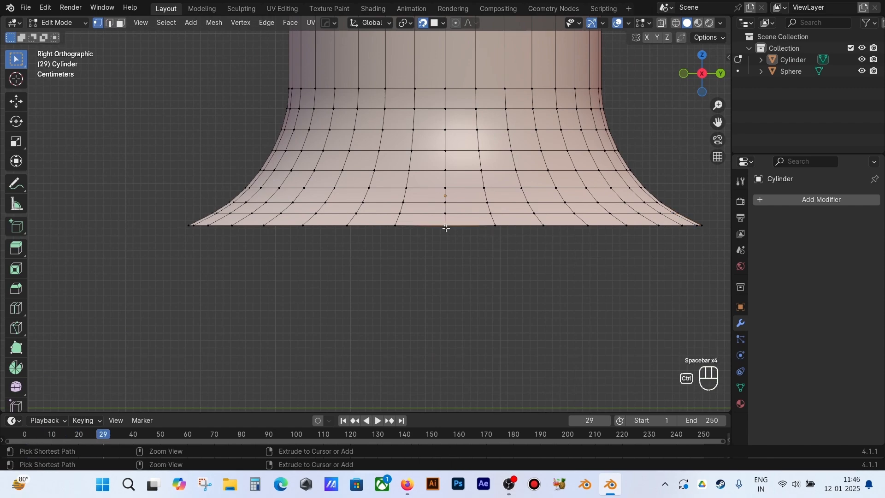
pyautogui.keyDown('alt'); pyautogui.click(446, 228); pyautogui.keyUp('alt')
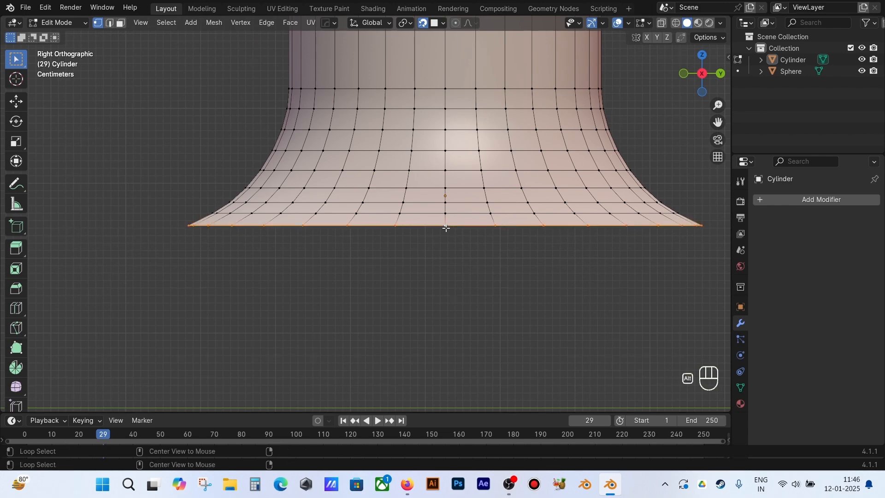
# Step: Create a vertex group named cylinder and assign the bottom rim loop to it with a weight of 1.000
pyautogui.click(741, 388)
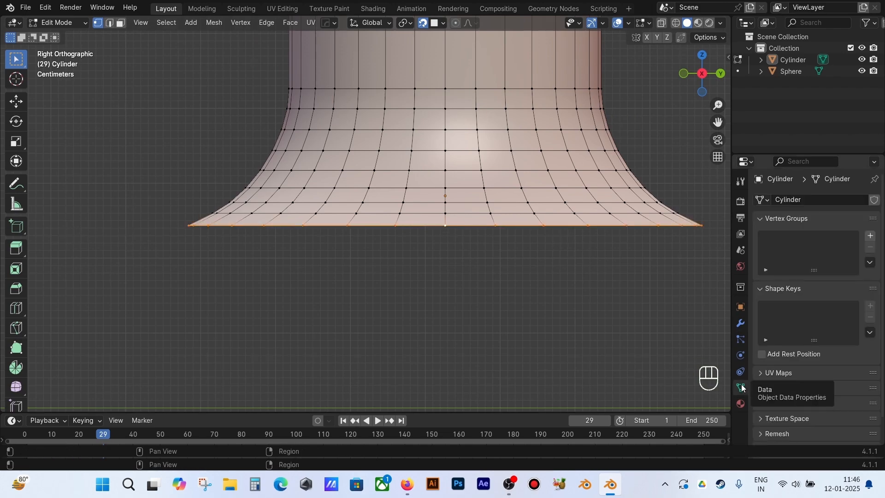
pyautogui.click(870, 235)
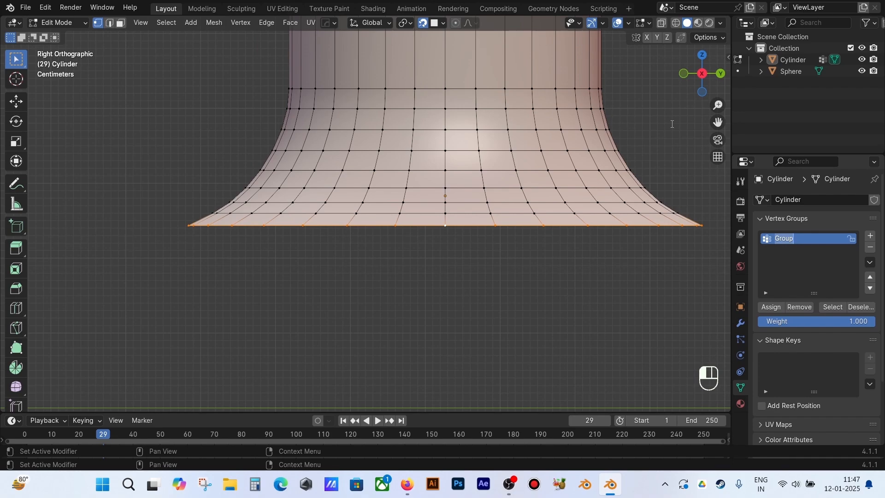
pyautogui.write('cylinder')
pyautogui.click(767, 307)
# Step: Assign the second and third loops up from the rim to the cylinder vertex group with slightly reduced weights around 0.9
pyautogui.keyDown('alt'); pyautogui.click(451, 214); pyautogui.keyUp('alt')
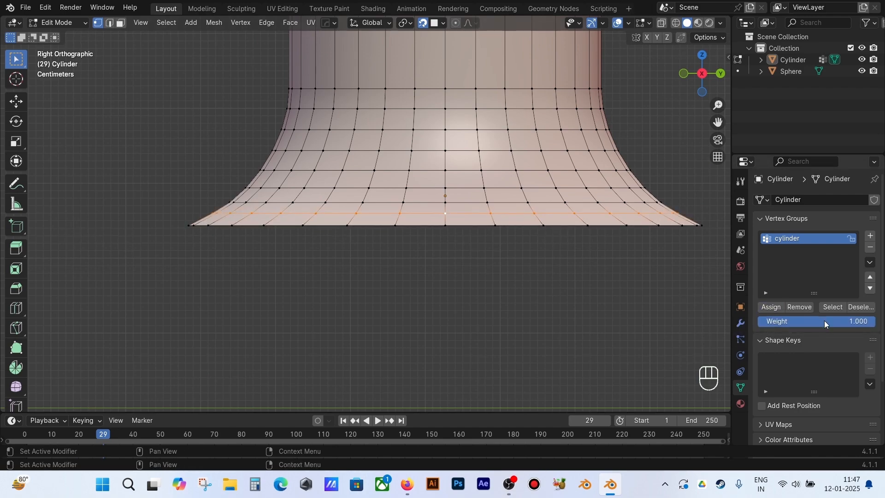
pyautogui.moveTo(824, 322); pyautogui.dragTo(821, 322)
pyautogui.keyDown('alt'); pyautogui.click(455, 201); pyautogui.keyUp('alt')
pyautogui.moveTo(858, 323); pyautogui.dragTo(855, 323)
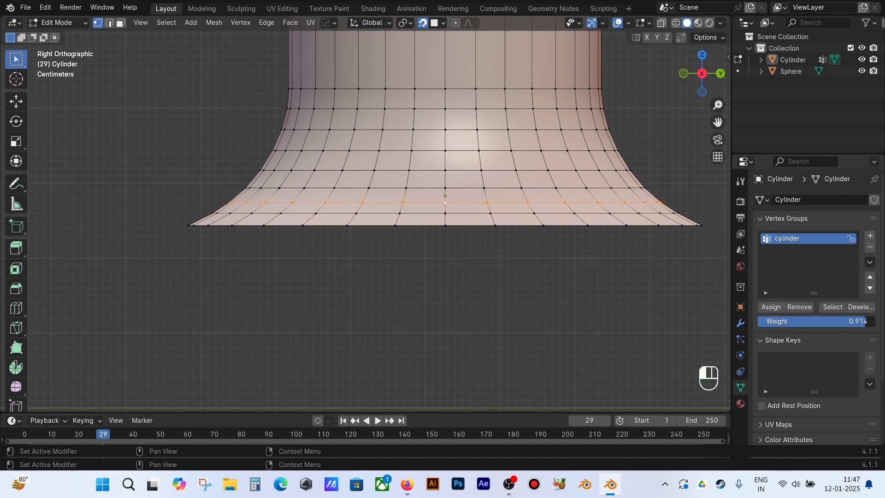
pyautogui.click(770, 307)
# Step: Assign the following flare loops to the vertex group with steadily falling weights, down to 0.377 for the flare's second-highest loop
pyautogui.keyDown('alt'); pyautogui.click(449, 185); pyautogui.keyUp('alt')
pyautogui.moveTo(855, 322); pyautogui.dragTo(841, 323)
pyautogui.click(771, 309)
pyautogui.keyDown('alt'); pyautogui.click(449, 170); pyautogui.keyUp('alt')
pyautogui.click(450, 112)
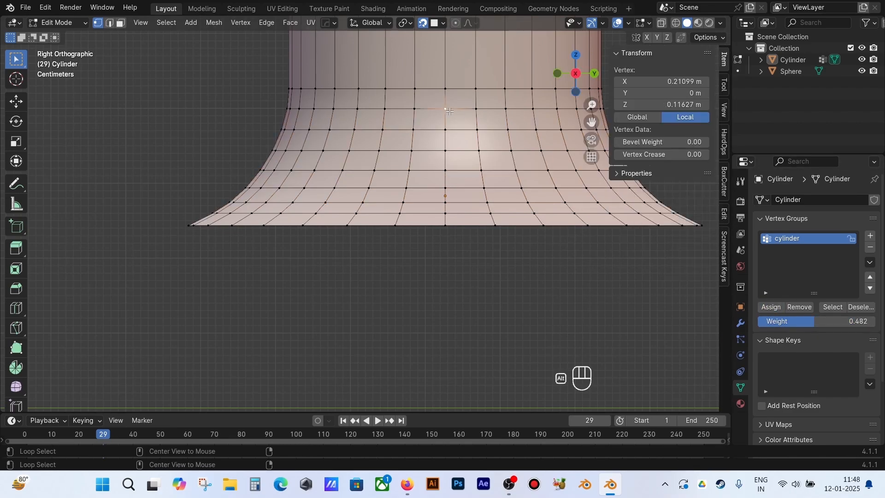
pyautogui.keyDown('alt'); pyautogui.click(449, 112); pyautogui.keyUp('alt')
pyautogui.moveTo(802, 322); pyautogui.dragTo(788, 322)
pyautogui.click(772, 308)
# Step: Assign the loop where the flare meets the straight wall to the vertex group with a weight of 0.292
pyautogui.keyDown('alt'); pyautogui.click(448, 94); pyautogui.keyUp('alt')
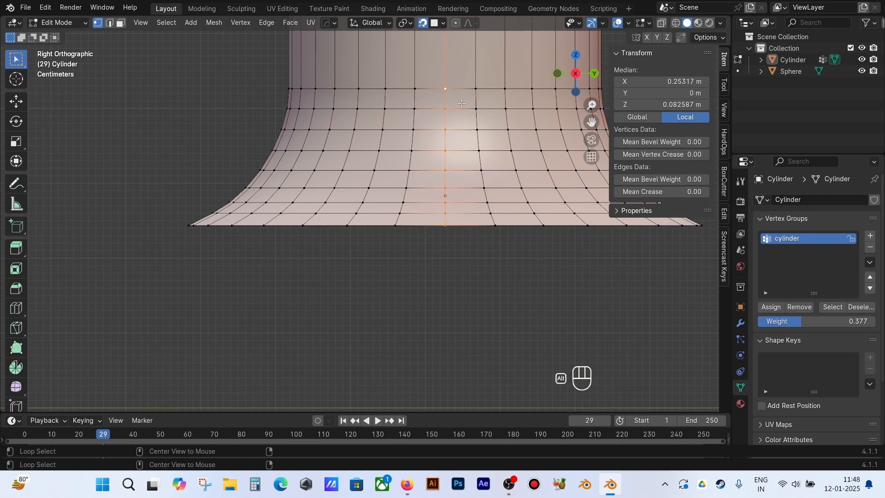
pyautogui.keyDown('alt'); pyautogui.click(449, 90); pyautogui.keyUp('alt')
pyautogui.scroll(-4, 449, 90)
pyautogui.keyDown('shift'); pyautogui.moveTo(449, 91); pyautogui.dragTo(377, 231, button='middle'); pyautogui.keyUp('shift')
pyautogui.scroll(5, 384, 228)
pyautogui.scroll(-1, 426, 190)
pyautogui.moveTo(789, 321); pyautogui.dragTo(778, 321)
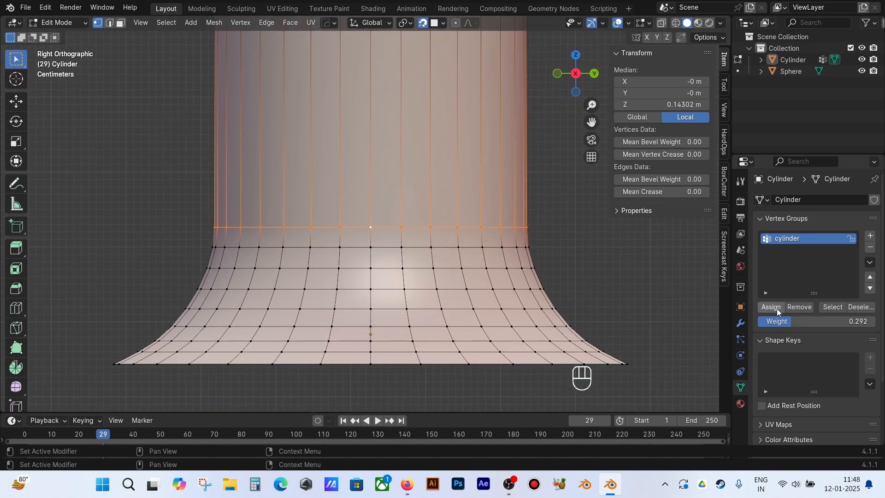
pyautogui.click(771, 306)
# Step: Return to Object Mode, select the flared cylinder and apply its scale
pyautogui.press('Tab')
pyautogui.scroll(-8, 450, 212)
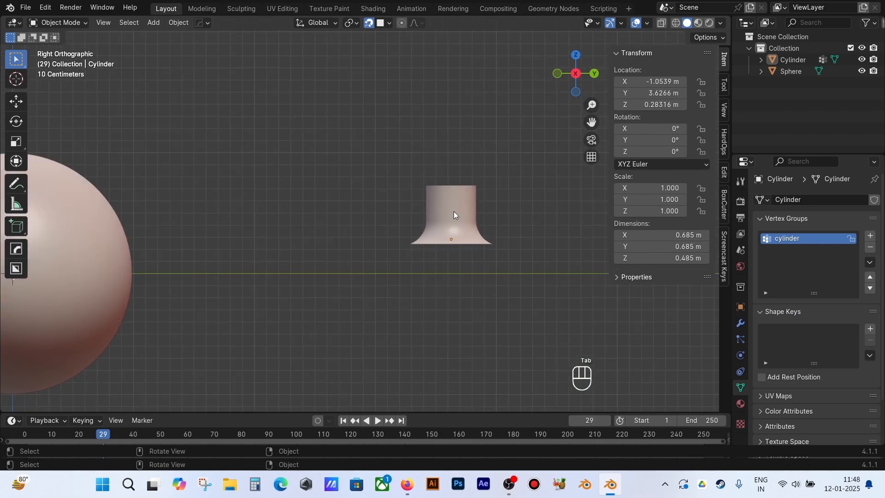
pyautogui.click(453, 211)
pyautogui.scroll(-1, 477, 238)
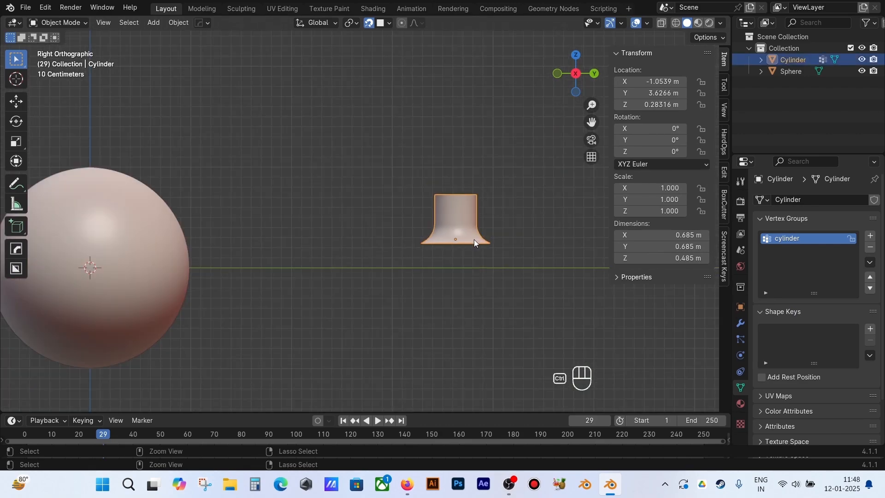
pyautogui.hotkey('ctrl', 'a')
pyautogui.click(418, 237)
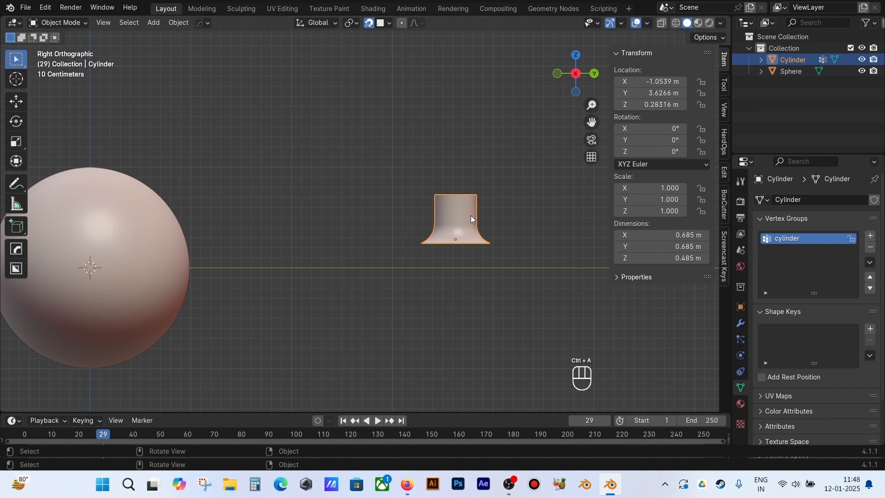
# Step: Move the flared cylinder onto the sphere so it snaps to the surface and aligns with it, and inspect the contact area
pyautogui.press('g')
pyautogui.click(145, 219)
pyautogui.moveTo(145, 219); pyautogui.dragTo(184, 256, button='middle')
pyautogui.scroll(5, 183, 219)
pyautogui.scroll(-2, 184, 216)
pyautogui.scroll(-4, 188, 214)
pyautogui.moveTo(212, 249); pyautogui.dragTo(356, 256, button='middle')
pyautogui.scroll(5, 350, 254)
pyautogui.scroll(-4, 344, 252)
pyautogui.click(452, 114)
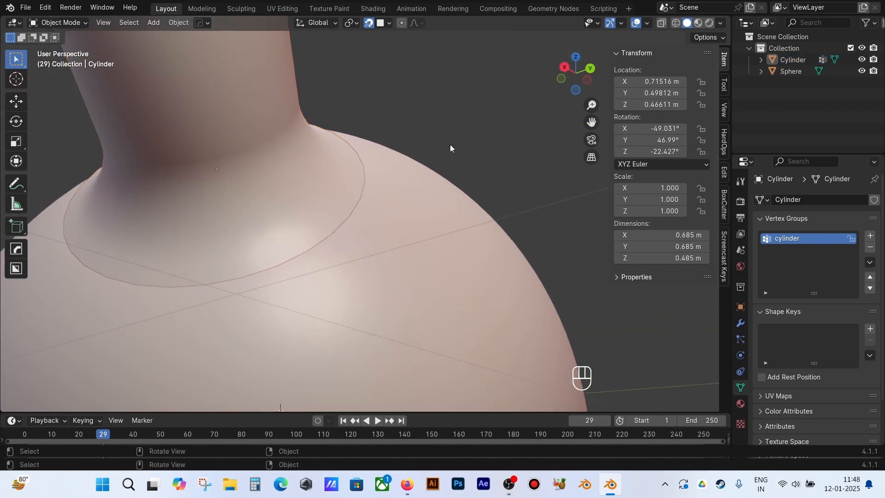
pyautogui.moveTo(452, 114); pyautogui.dragTo(434, 186, button='middle')
# Step: Add a Shrinkwrap modifier to the flared cylinder with Sphere as the target and cylinder as the vertex group
pyautogui.click(308, 201)
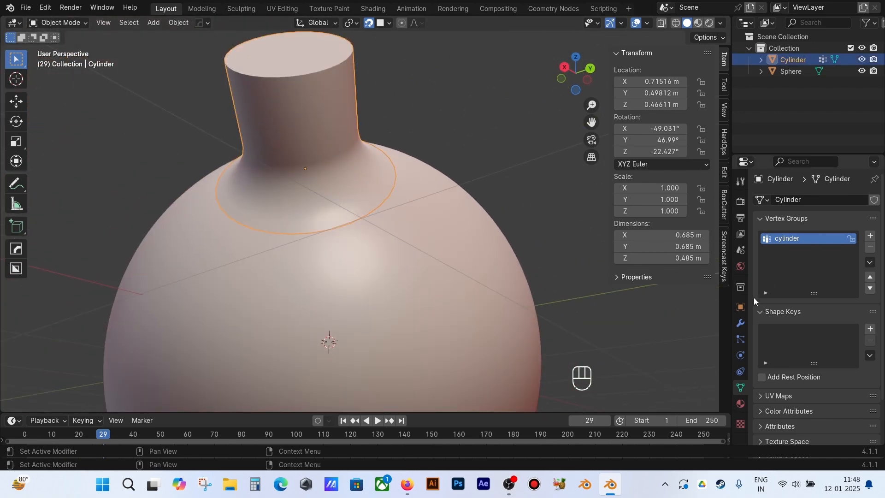
pyautogui.click(741, 323)
pyautogui.click(782, 200)
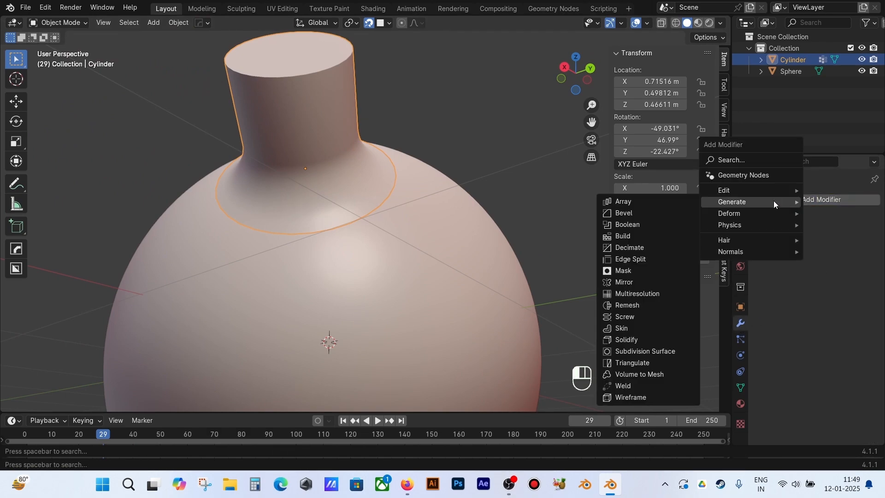
pyautogui.moveTo(747, 214)
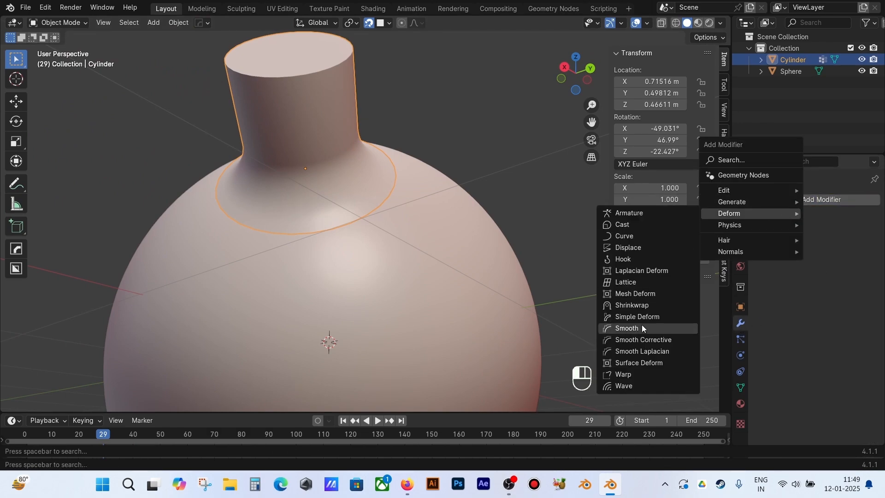
pyautogui.click(645, 306)
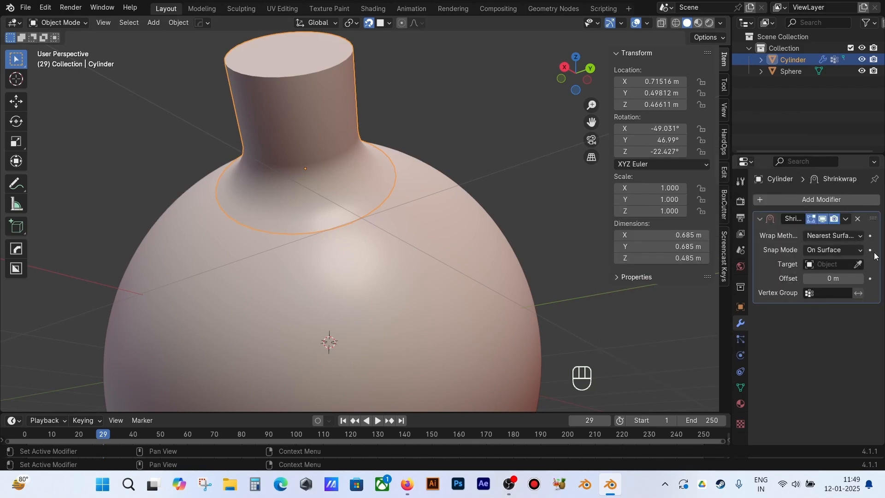
pyautogui.click(858, 264)
pyautogui.click(402, 266)
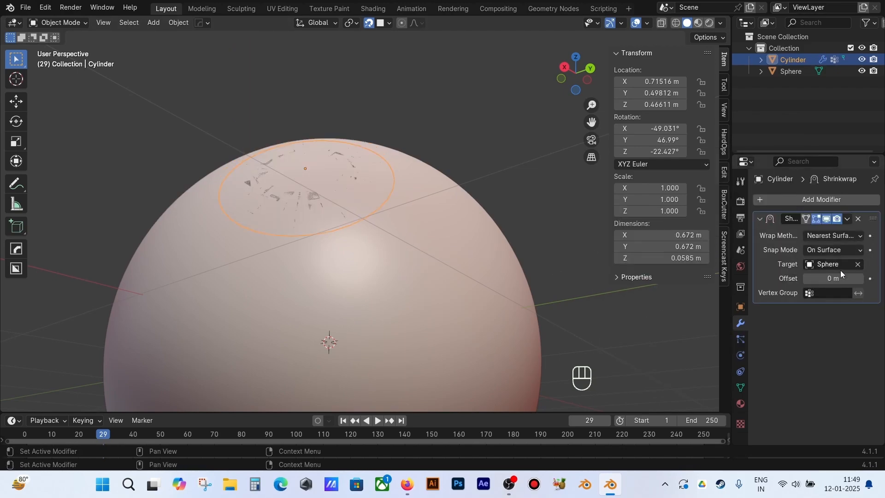
pyautogui.click(823, 293)
pyautogui.click(774, 309)
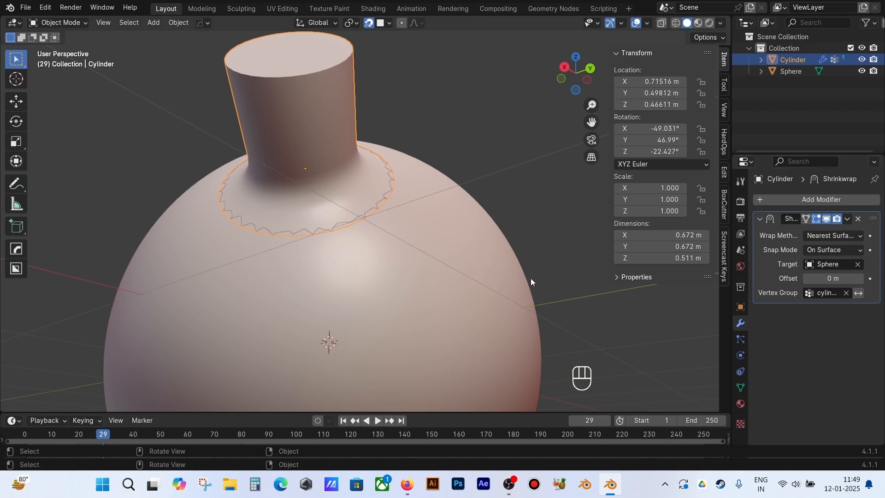
pyautogui.click(521, 223)
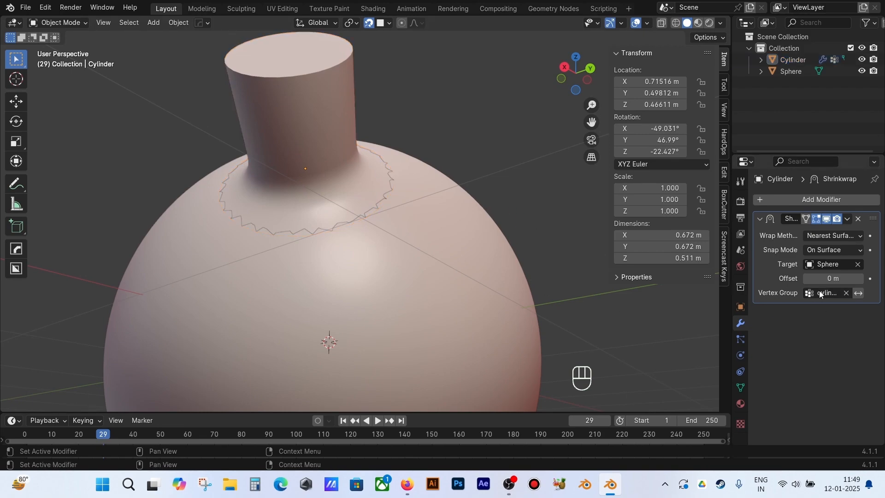
# Step: Add a Data Transfer modifier to the flared cylinder with Sphere as the source and cylinder as the vertex group
pyautogui.click(797, 201)
pyautogui.moveTo(749, 177)
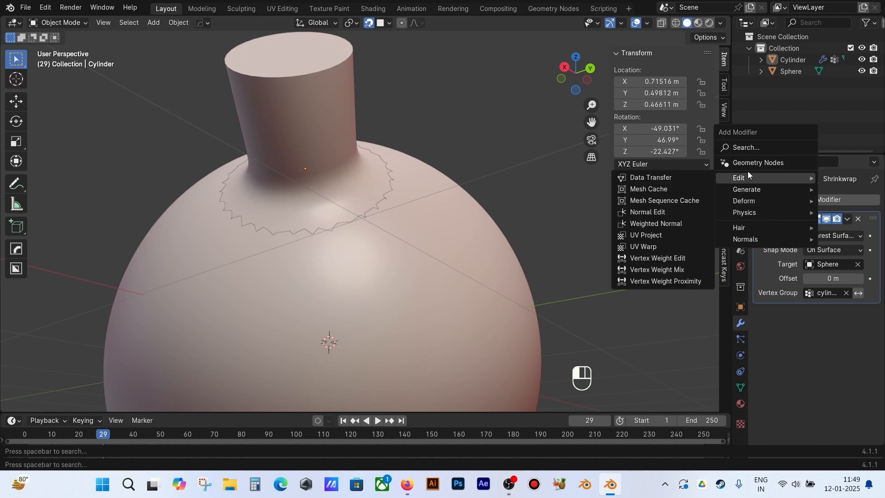
pyautogui.click(657, 178)
pyautogui.scroll(-2, 844, 308)
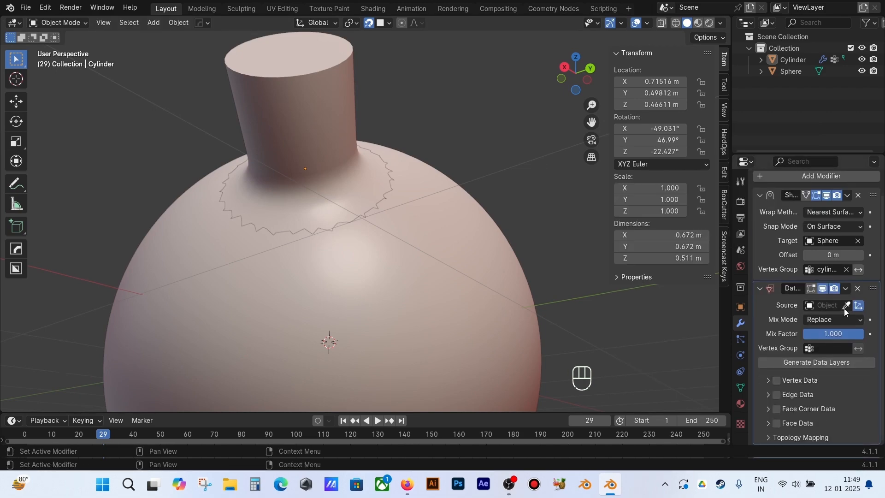
pyautogui.click(845, 307)
pyautogui.click(445, 286)
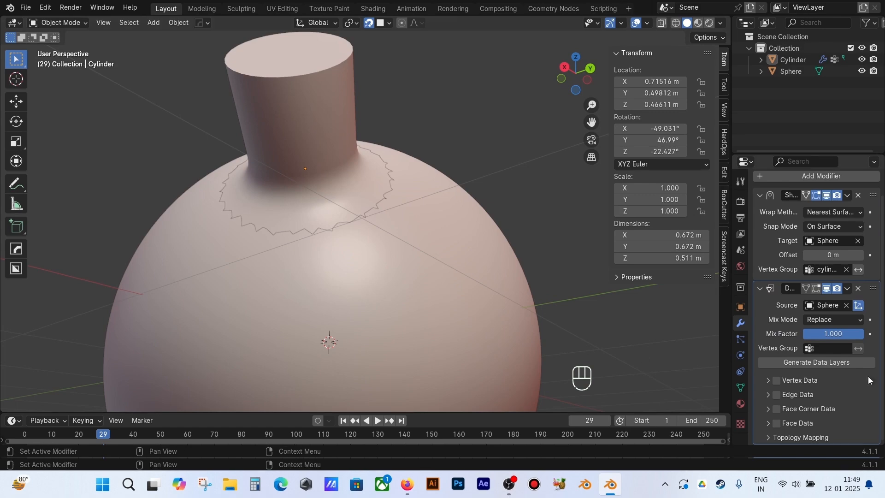
pyautogui.click(826, 351)
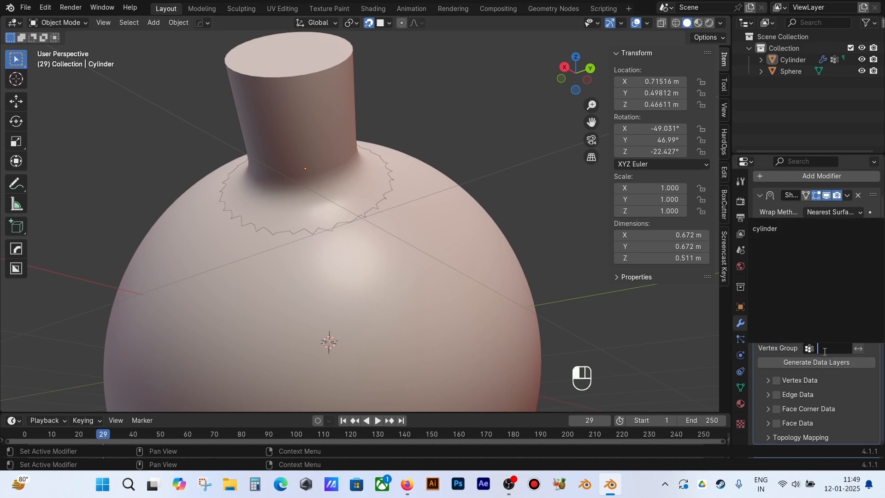
pyautogui.click(777, 229)
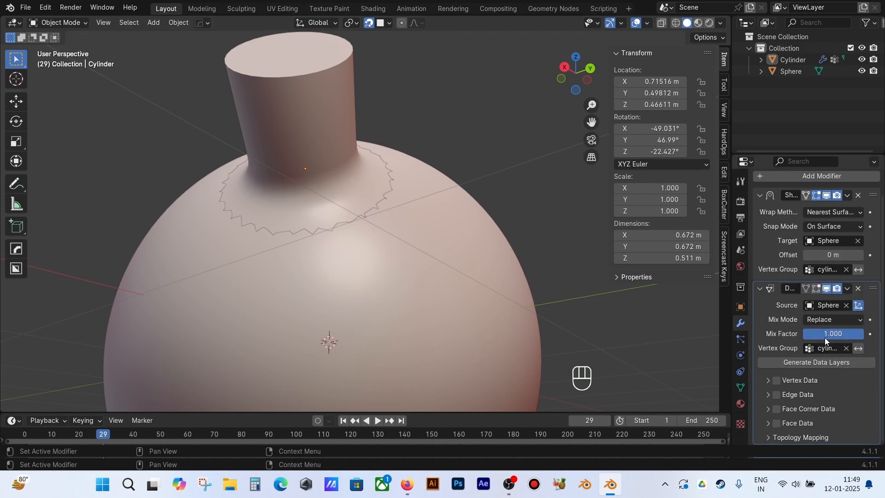
# Step: Enable Face Corner Data in the Data Transfer modifier, with Projected Face Interpolated mapping and Custom Normals
pyautogui.click(767, 409)
pyautogui.scroll(-3, 793, 387)
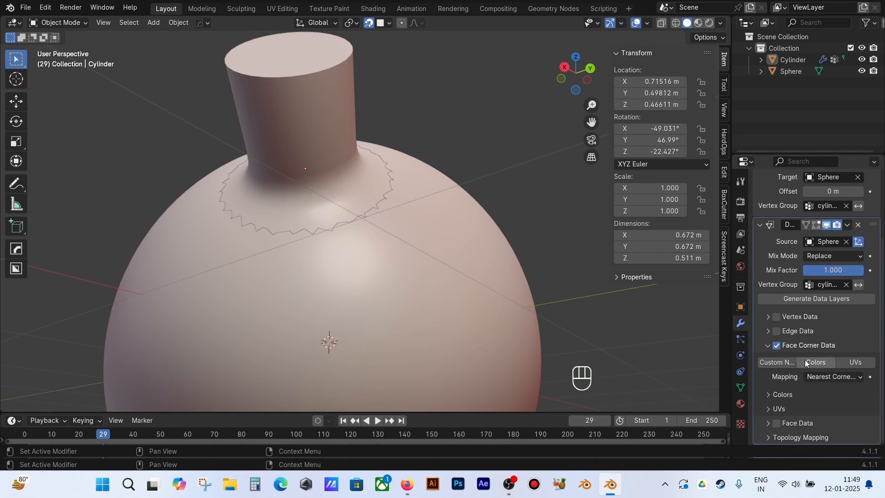
pyautogui.click(825, 377)
pyautogui.click(831, 376)
pyautogui.click(784, 366)
# Step: Slide the flared cylinder along the sphere's surface to about X 0.679 m, Y 0.537 m, Z 0.477 m, keeping it selected
pyautogui.click(353, 163)
pyautogui.press('g')
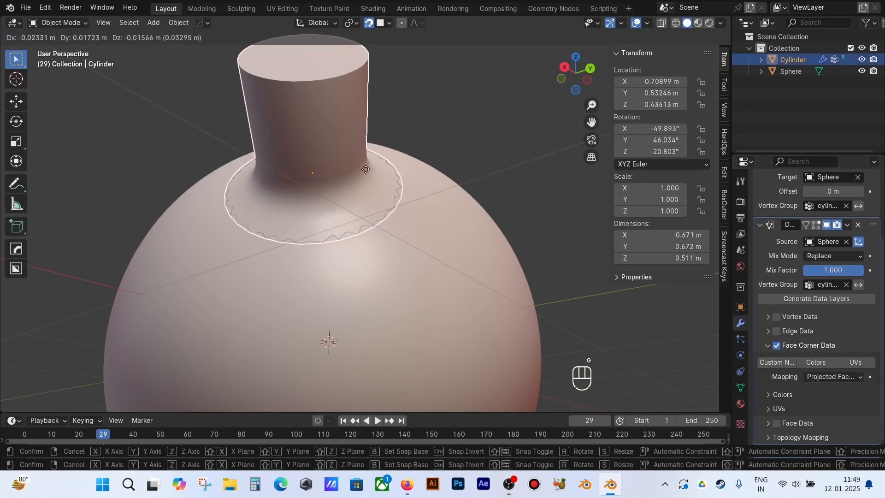
pyautogui.click(434, 148)
pyautogui.click(433, 149)
pyautogui.click(366, 153)
# Step: Give the flared cylinder a new material with a red base color of hue 0.007 and saturation 0.952
pyautogui.click(740, 404)
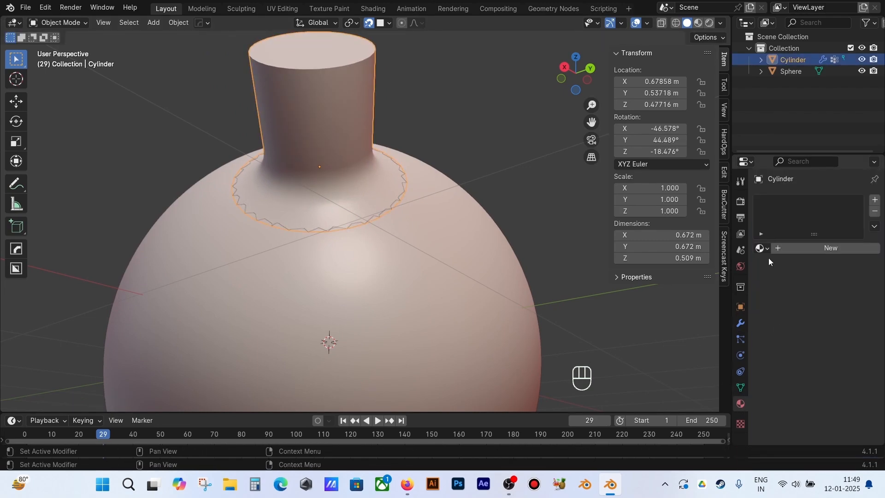
pyautogui.click(772, 248)
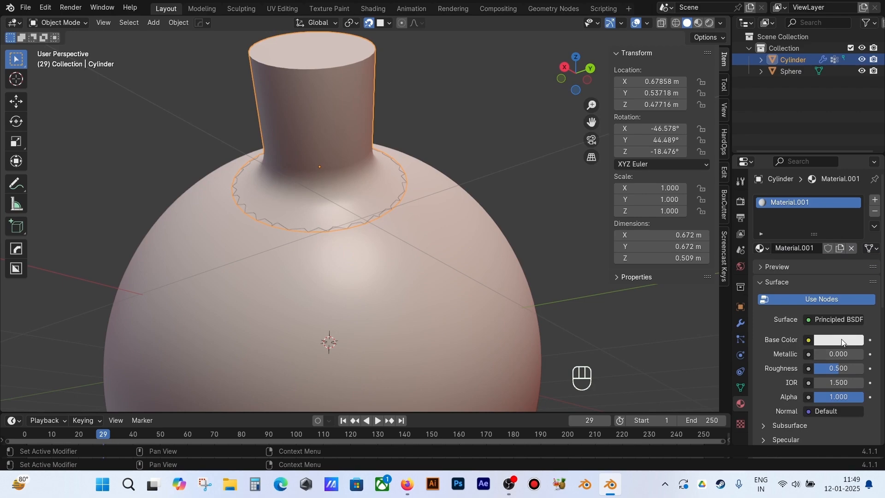
pyautogui.click(838, 339)
pyautogui.click(790, 247)
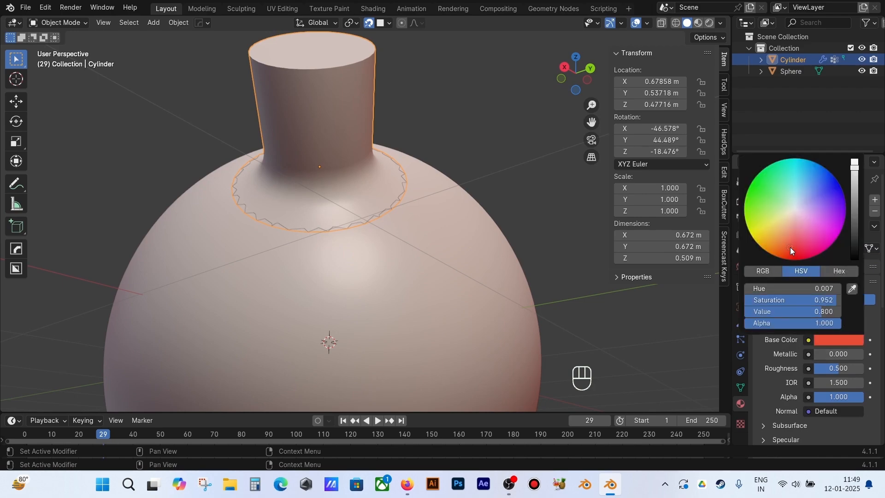
# Step: Fine-tune the flared cylinder's red base color and show the viewport in Material Preview shading
pyautogui.moveTo(789, 247); pyautogui.dragTo(798, 243)
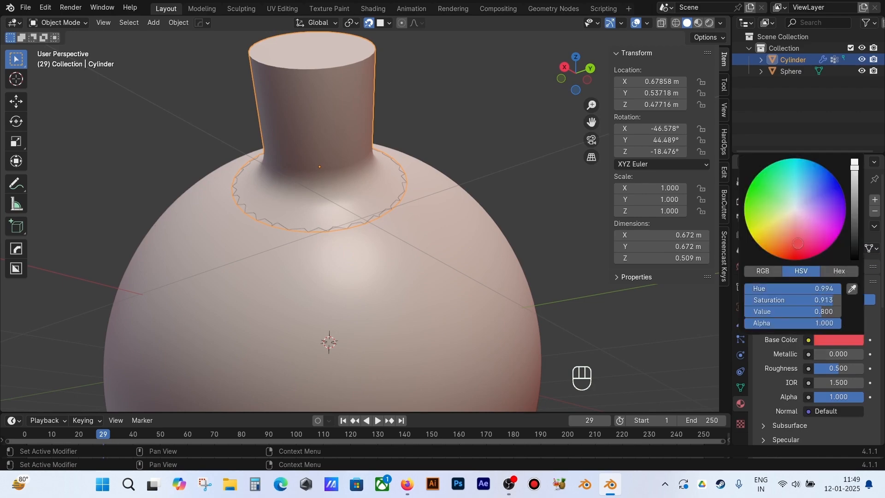
pyautogui.click(789, 248)
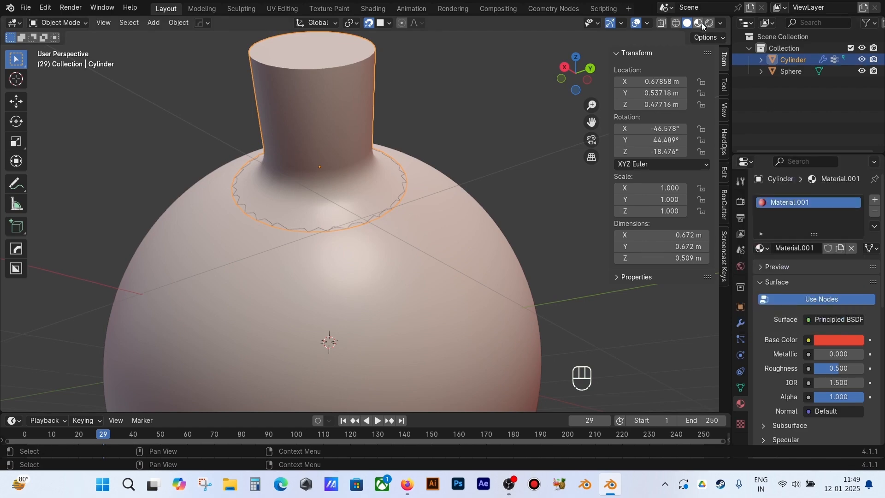
pyautogui.click(699, 23)
# Step: Assign the existing red Material.001 to the sphere and check the joint with the cylinder up close
pyautogui.click(444, 250)
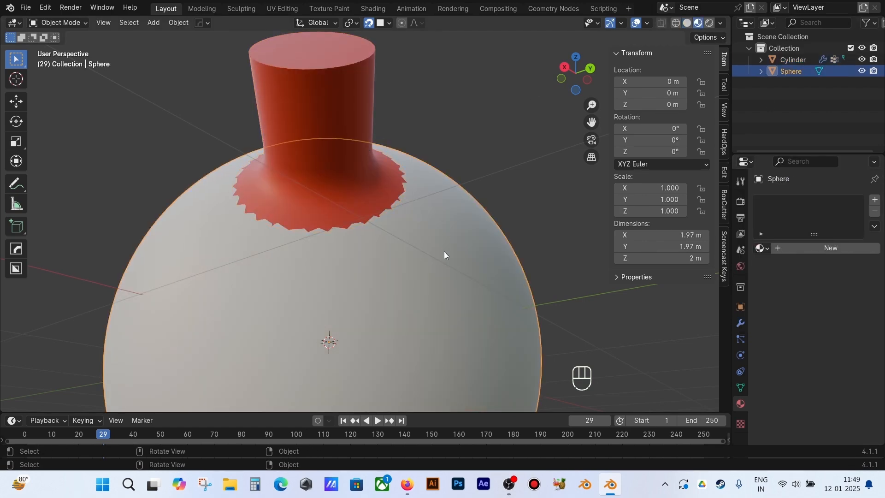
pyautogui.click(761, 249)
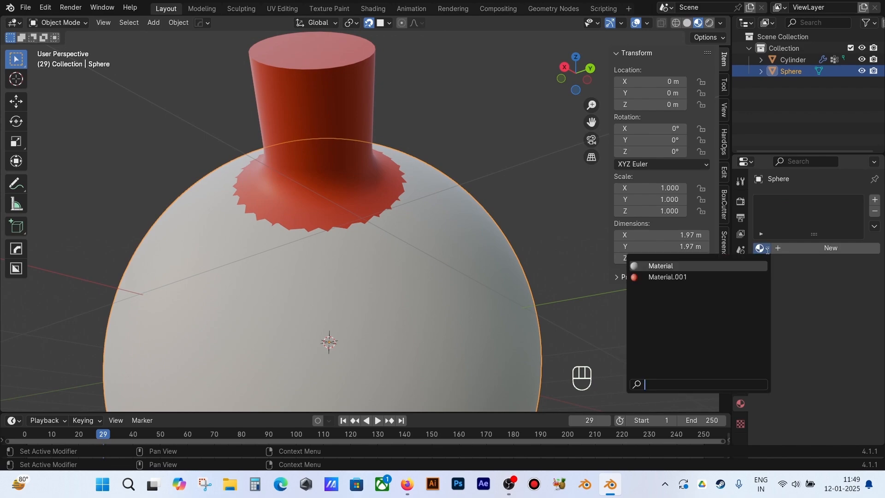
pyautogui.click(665, 277)
pyautogui.click(514, 159)
pyautogui.moveTo(514, 160); pyautogui.dragTo(437, 175, button='middle')
pyautogui.scroll(10, 437, 179)
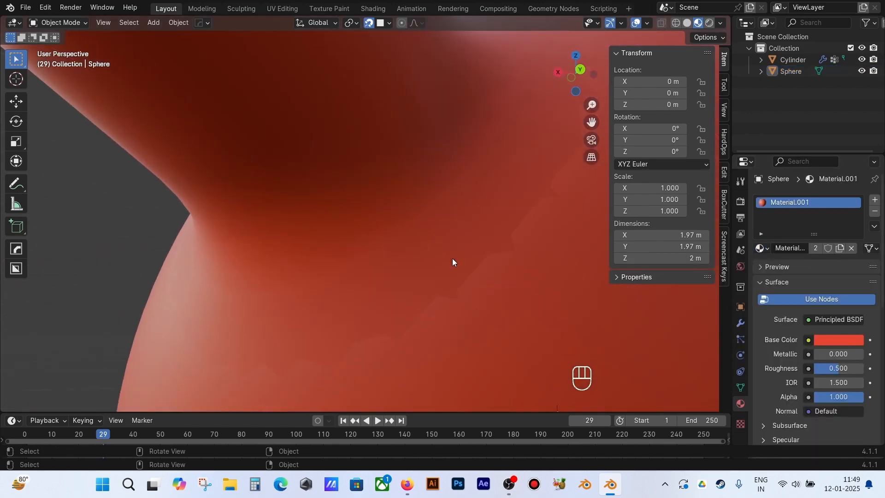
# Step: Make the shared red material glossy by setting Metallic to 0.083 and Roughness to 0.078
pyautogui.scroll(-8, 457, 266)
pyautogui.moveTo(457, 266); pyautogui.dragTo(501, 278, button='middle')
pyautogui.click(501, 278)
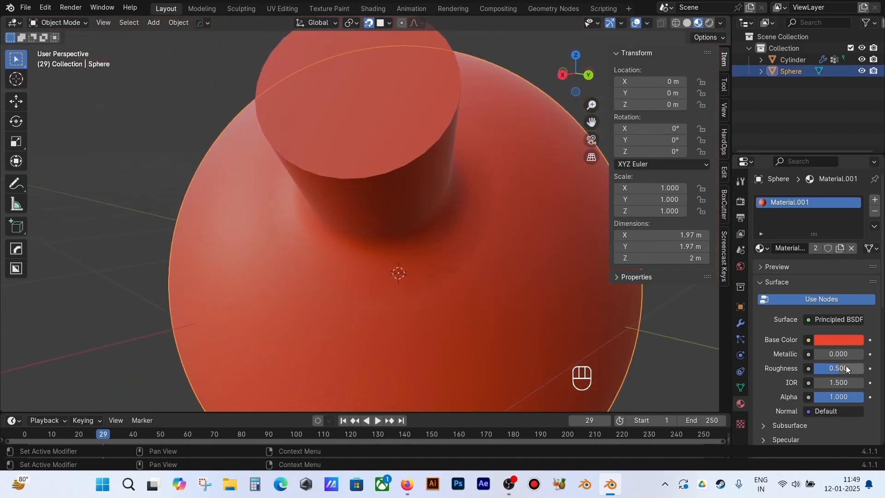
pyautogui.moveTo(815, 355); pyautogui.dragTo(812, 368)
# Step: Set the Snap Mode of the flared cylinder's Shrinkwrap modifier to Above Surface
pyautogui.moveTo(411, 258); pyautogui.dragTo(217, 229, button='middle')
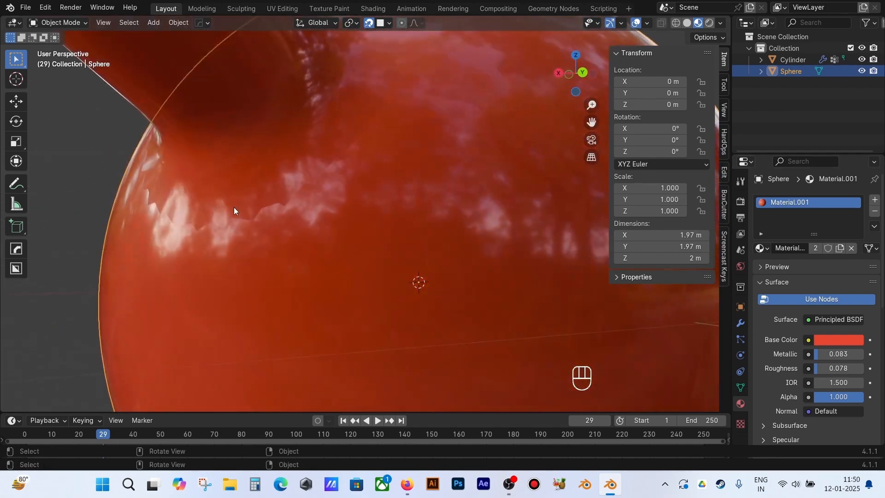
pyautogui.click(251, 175)
pyautogui.keyDown('shift'); pyautogui.moveTo(462, 232); pyautogui.dragTo(729, 345, button='middle'); pyautogui.keyUp('shift')
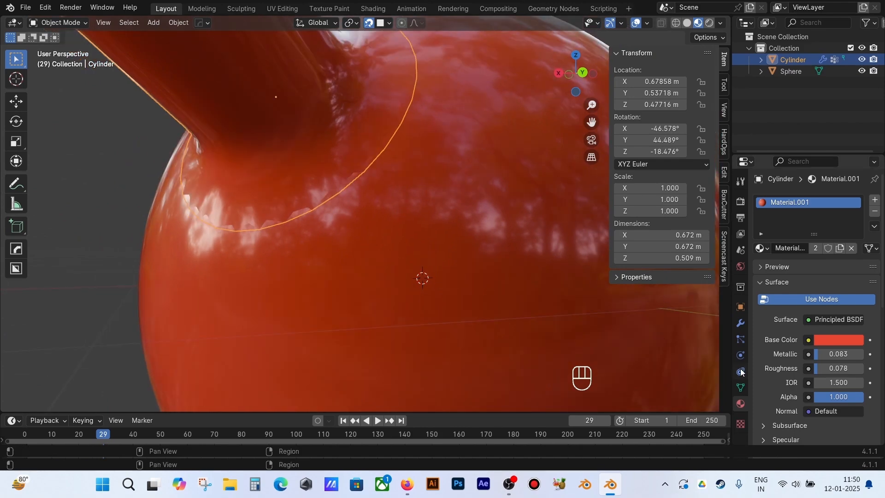
pyautogui.click(742, 324)
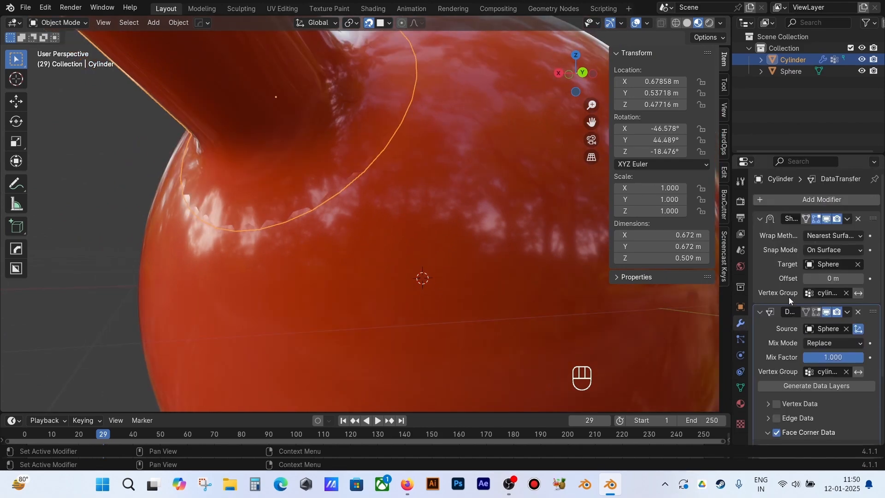
pyautogui.click(830, 251)
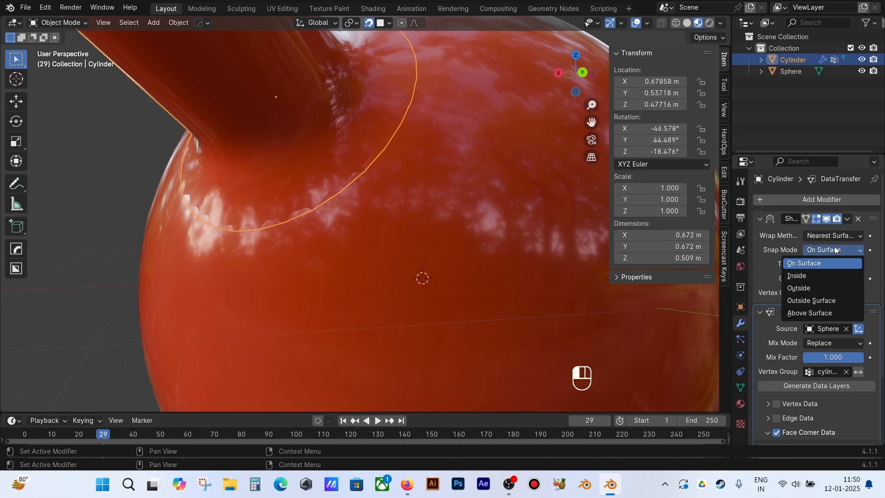
pyautogui.click(799, 315)
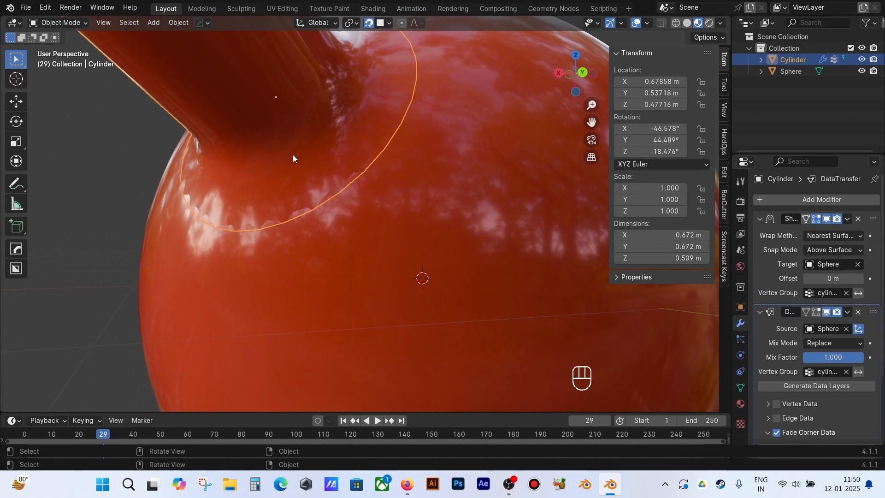
# Step: Slide the flared cylinder along the sphere to about X 0.639 m, Y 0.565 m, Z 0.499 m and check the blend
pyautogui.press('g')
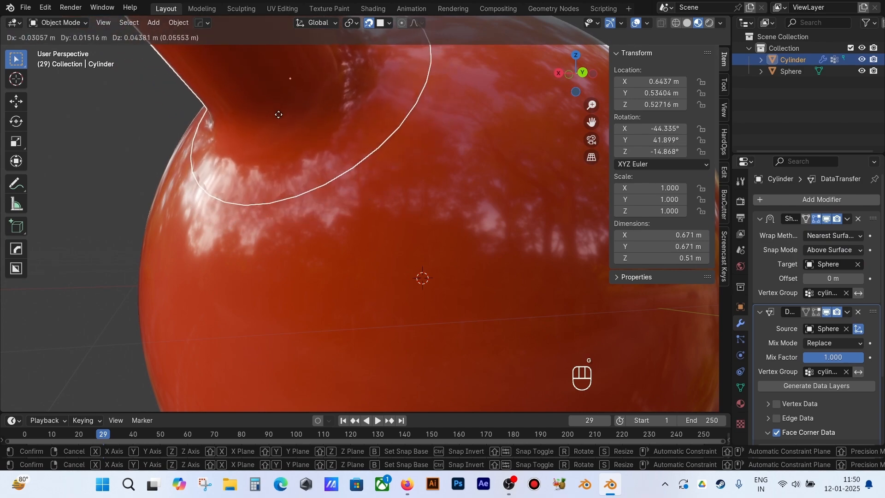
pyautogui.click(283, 122)
pyautogui.click(85, 225)
pyautogui.moveTo(86, 225); pyautogui.dragTo(306, 242, button='middle')
pyautogui.click(281, 256)
pyautogui.moveTo(237, 214); pyautogui.dragTo(206, 150, button='middle')
pyautogui.scroll(3, 204, 148)
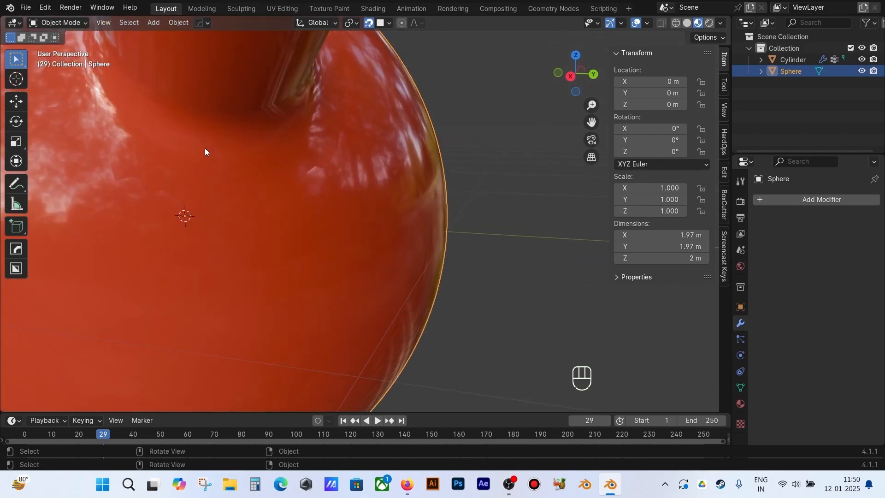
pyautogui.scroll(-3, 205, 152)
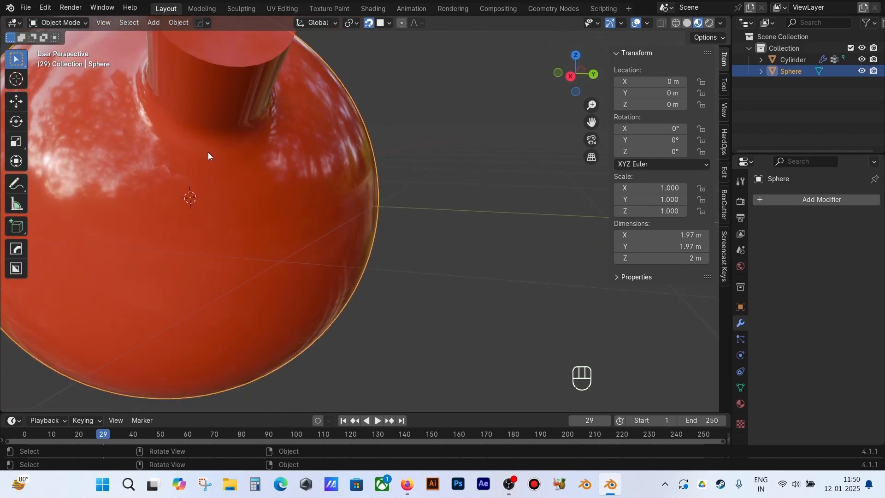
# Step: Try negative Shrinkwrap offsets on the flared cylinder, from -0.01 m to -0.03 m and beyond
pyautogui.click(257, 107)
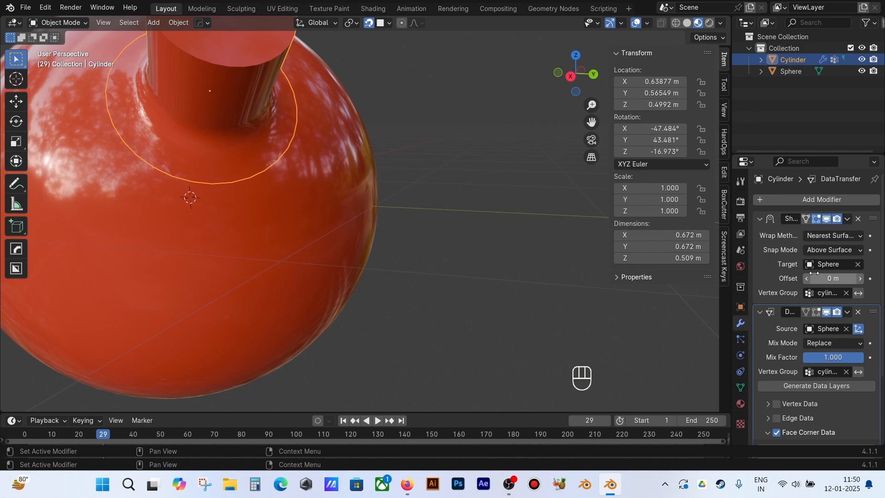
pyautogui.moveTo(838, 279)
pyautogui.mouseDown()
pyautogui.moveTo(855, 279)
pyautogui.moveTo(829, 278)
pyautogui.mouseUp()
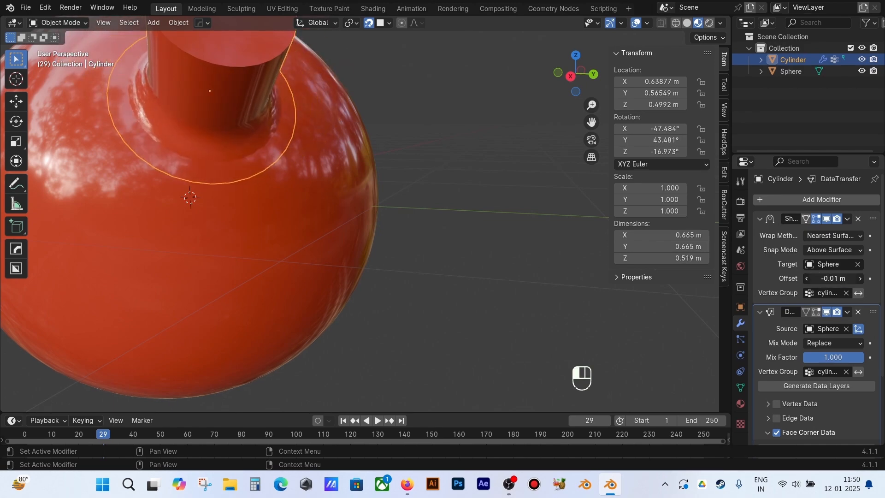
pyautogui.click(515, 275)
pyautogui.scroll(2, 369, 217)
pyautogui.scroll(2, 284, 171)
pyautogui.keyDown('shift'); pyautogui.moveTo(285, 171); pyautogui.dragTo(478, 286, button='middle'); pyautogui.keyUp('shift')
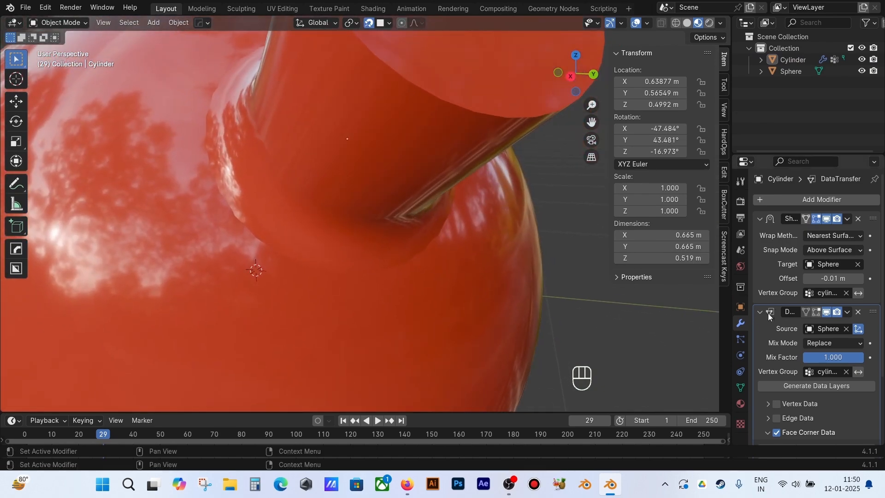
pyautogui.click(809, 281)
pyautogui.click(809, 281)
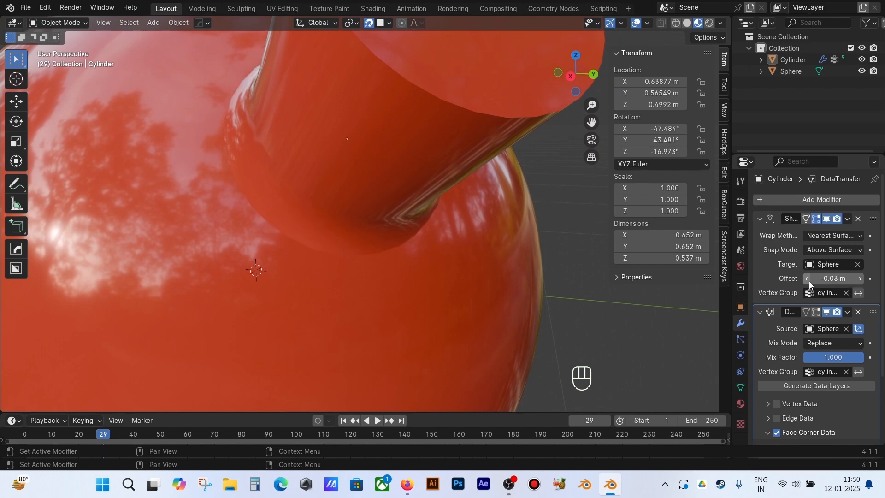
pyautogui.click(808, 281)
# Step: Raise the cylinder's Shrinkwrap offset to 0.01 m and inspect the flare's edge on the sphere
pyautogui.click(858, 279)
pyautogui.click(858, 278)
pyautogui.click(859, 279)
pyautogui.click(859, 280)
pyautogui.click(859, 279)
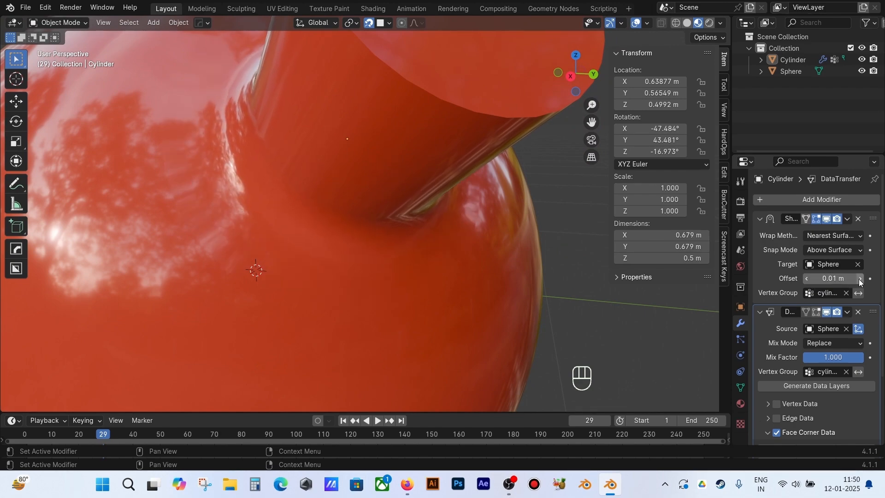
pyautogui.moveTo(573, 314); pyautogui.dragTo(433, 218, button='middle')
pyautogui.scroll(3, 432, 218)
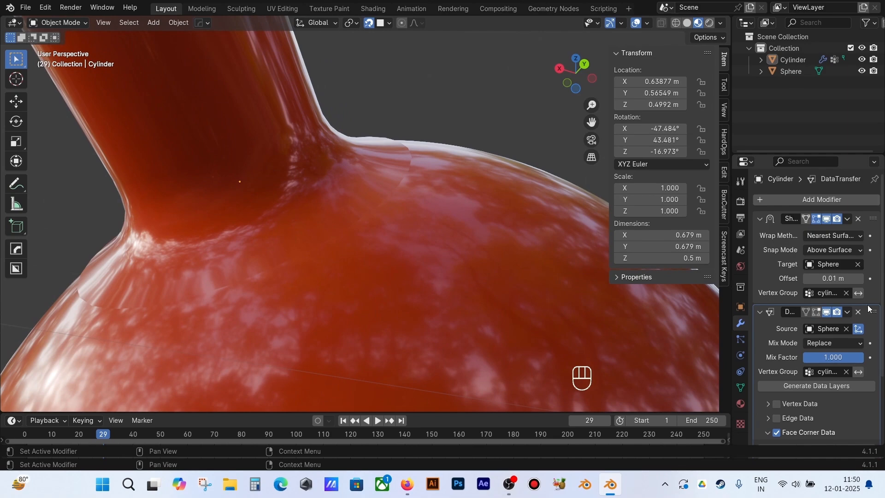
# Step: Try a Shrinkwrap offset of 0.0105 m on the flared cylinder
pyautogui.click(836, 279)
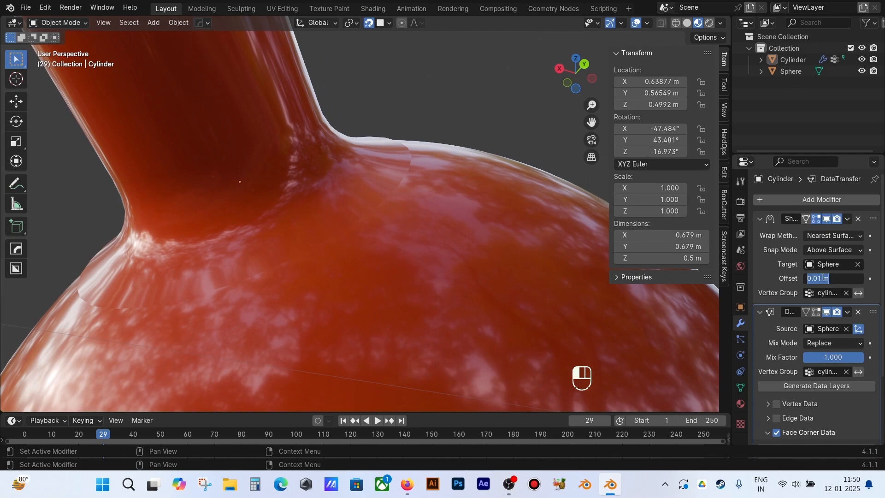
pyautogui.click(820, 278)
pyautogui.press('BackSpace')
pyautogui.press('BackSpace')
pyautogui.click(601, 251)
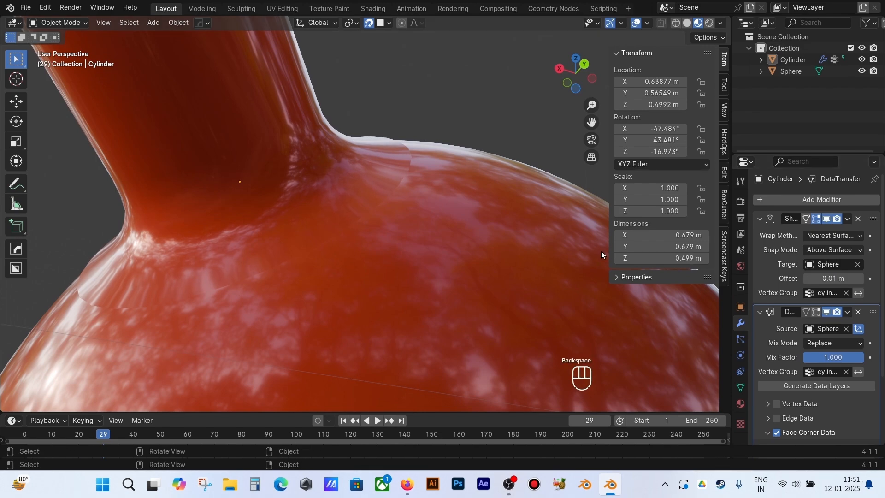
# Step: Set the flared cylinder's Shrinkwrap offset to 0.001 m
pyautogui.click(834, 277)
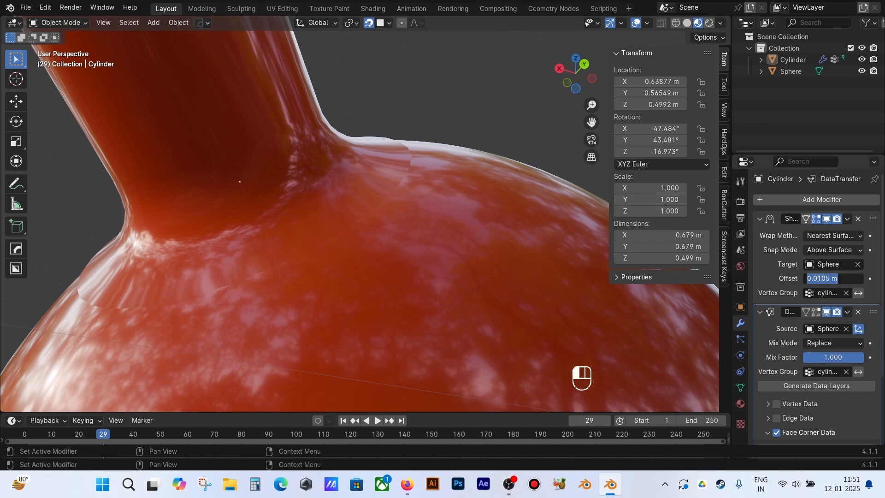
pyautogui.click(816, 278)
pyautogui.write('0')
pyautogui.press('Return')
# Step: Duplicate the flared cylinder and place the copy on the sphere at about X 0.249 m, Y 0.954 m, Z -0.029 m
pyautogui.scroll(-5, 380, 203)
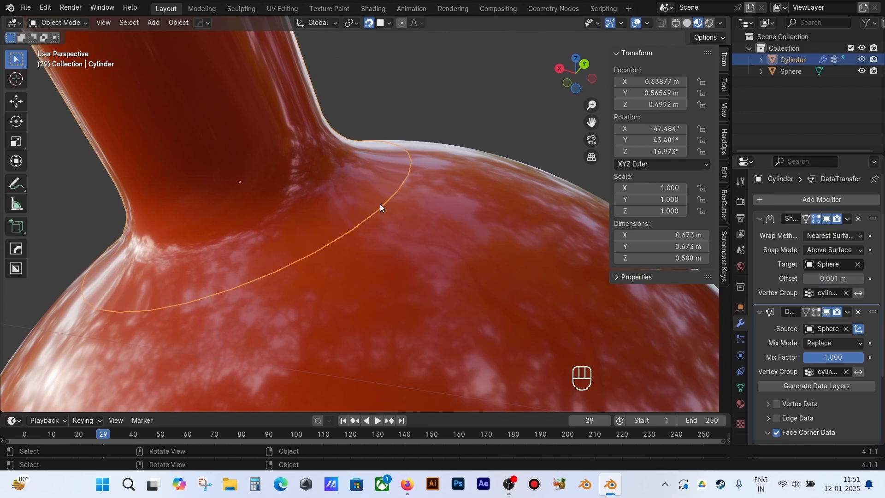
pyautogui.click(451, 178)
pyautogui.moveTo(452, 178); pyautogui.dragTo(419, 199, button='middle')
pyautogui.click(295, 219)
pyautogui.scroll(-5, 297, 218)
pyautogui.hotkey('ctrl', 'd')
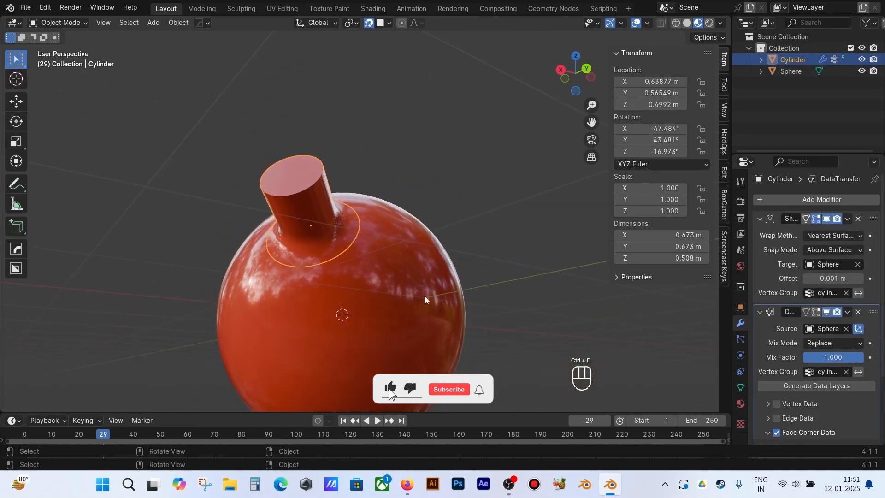
pyautogui.hotkey('shift', 'd')
pyautogui.click(421, 263)
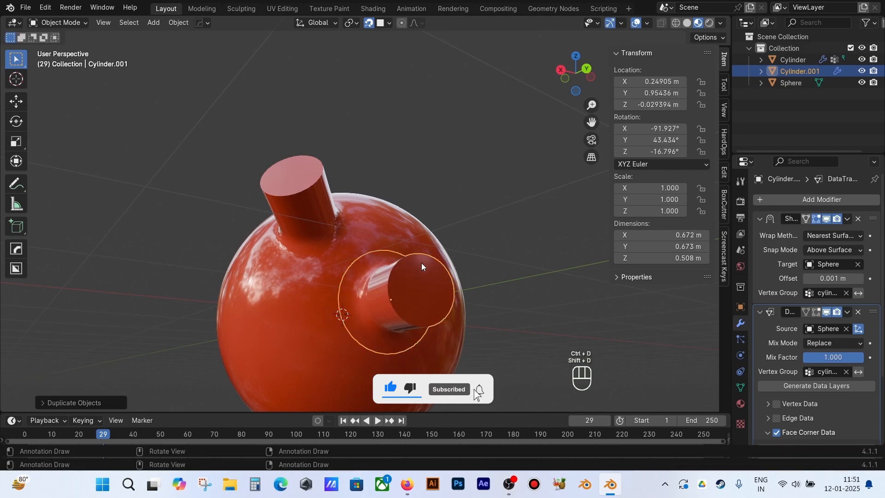
# Step: Duplicate the copied cylinder and place the new one on the sphere's opposite side at about X 0.948 m, Y 0.262 m, Z -0.083 m
pyautogui.click(286, 292)
pyautogui.moveTo(253, 276)
pyautogui.mouseDown(button='middle')
pyautogui.moveTo(253, 287)
pyautogui.moveTo(312, 212)
pyautogui.moveTo(250, 282)
pyautogui.mouseUp(button='middle')
pyautogui.scroll(4, 298, 264)
pyautogui.click(434, 296)
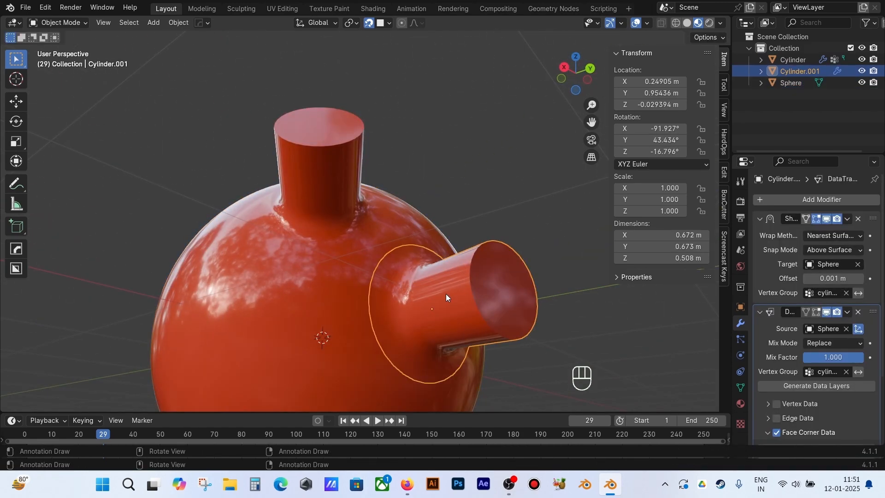
pyautogui.hotkey('shift', 'd')
pyautogui.click(236, 300)
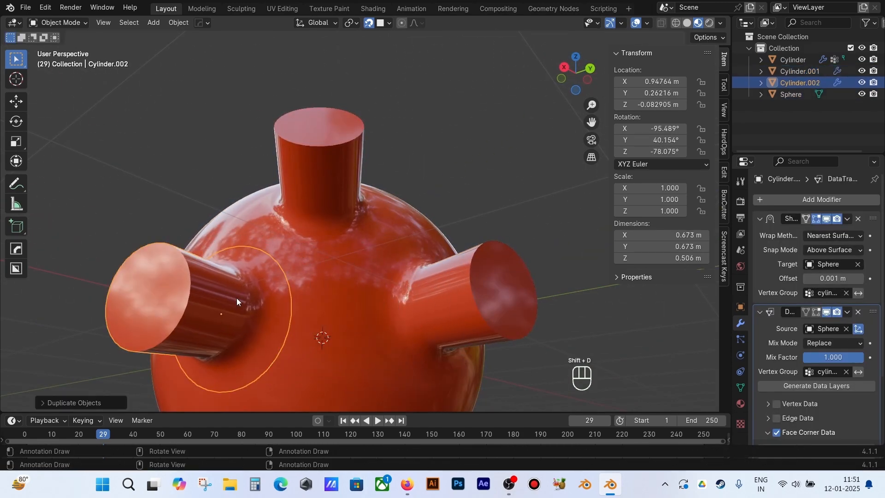